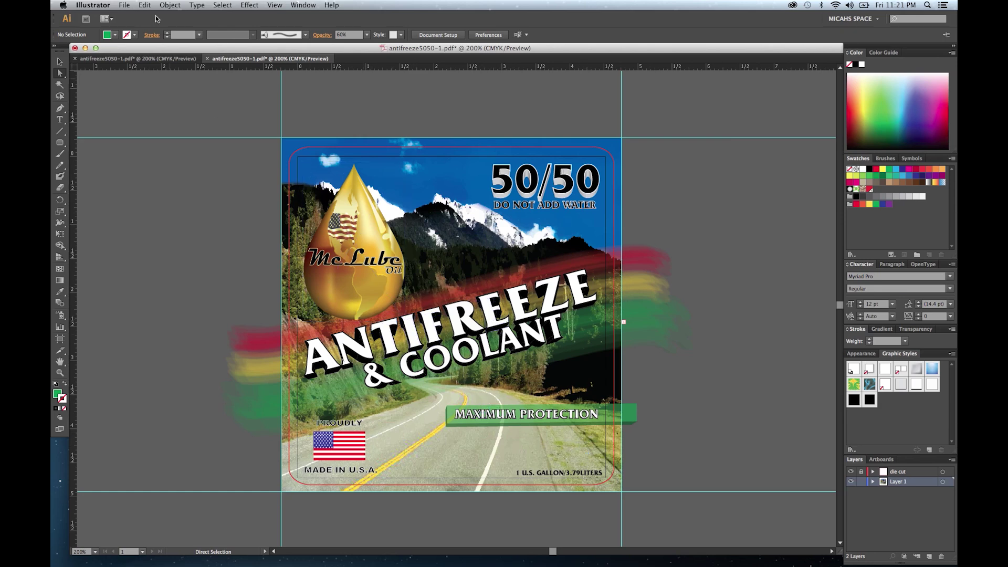
Examine the advanced color mode and raster effects resolution options for a new document without creating one.
{"action": "left_click", "coordinate": [124, 5]}
{"action": "left_click", "coordinate": [131, 16]}
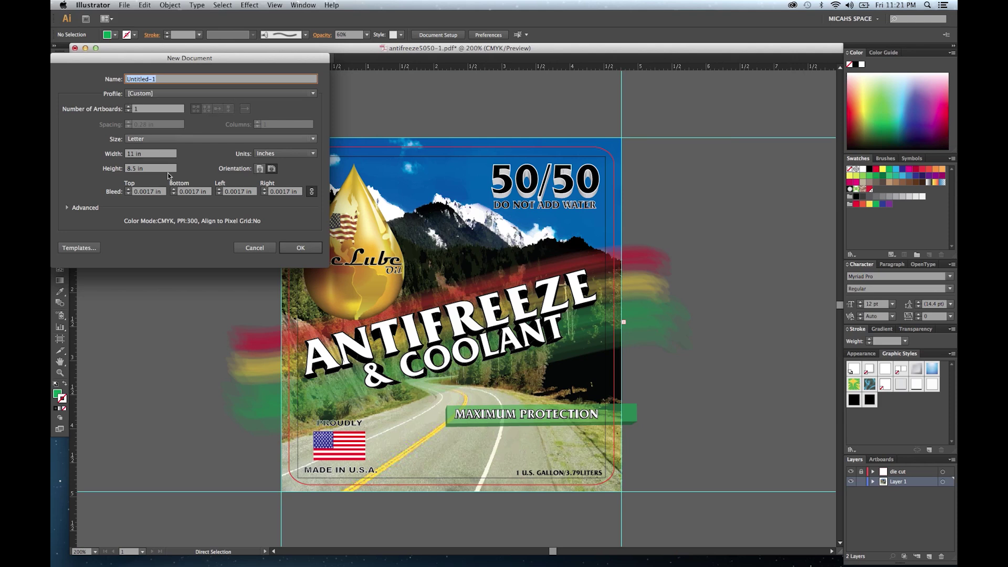
{"action": "left_click", "coordinate": [84, 208]}
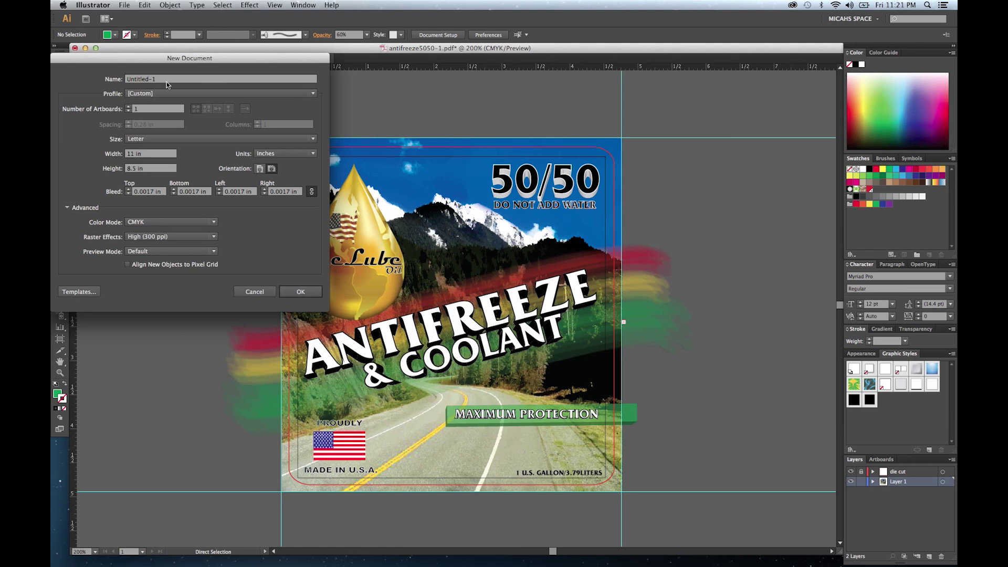
{"action": "left_click", "coordinate": [146, 220]}
{"action": "left_click", "coordinate": [142, 244]}
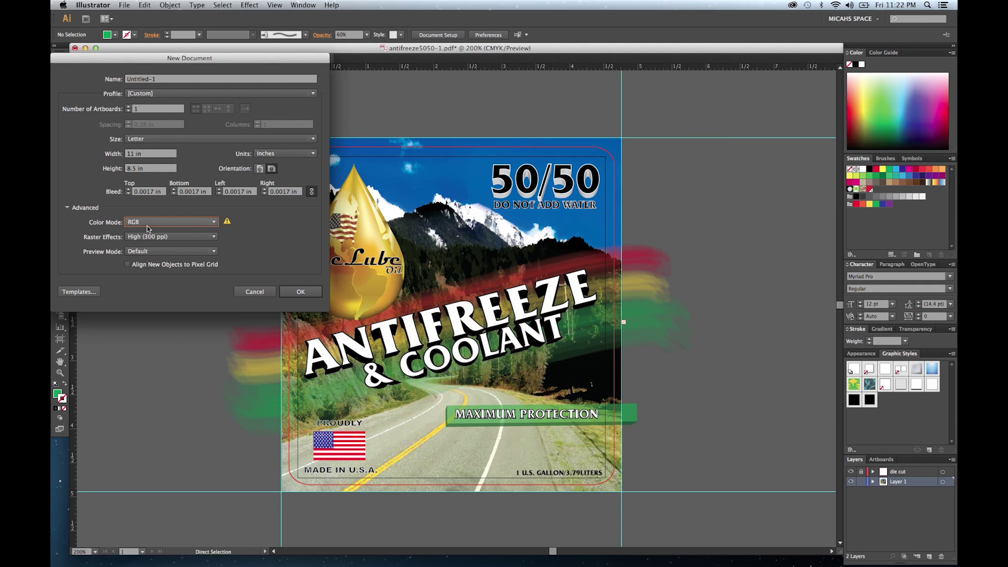
{"action": "left_click", "coordinate": [147, 225]}
{"action": "left_click", "coordinate": [148, 230]}
{"action": "left_click", "coordinate": [149, 236]}
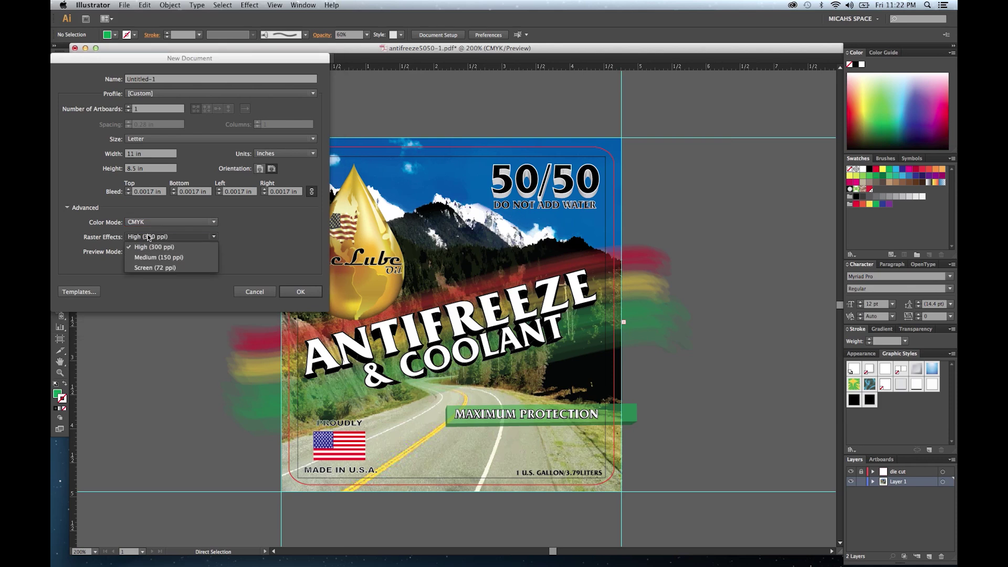
{"action": "left_click", "coordinate": [254, 291]}
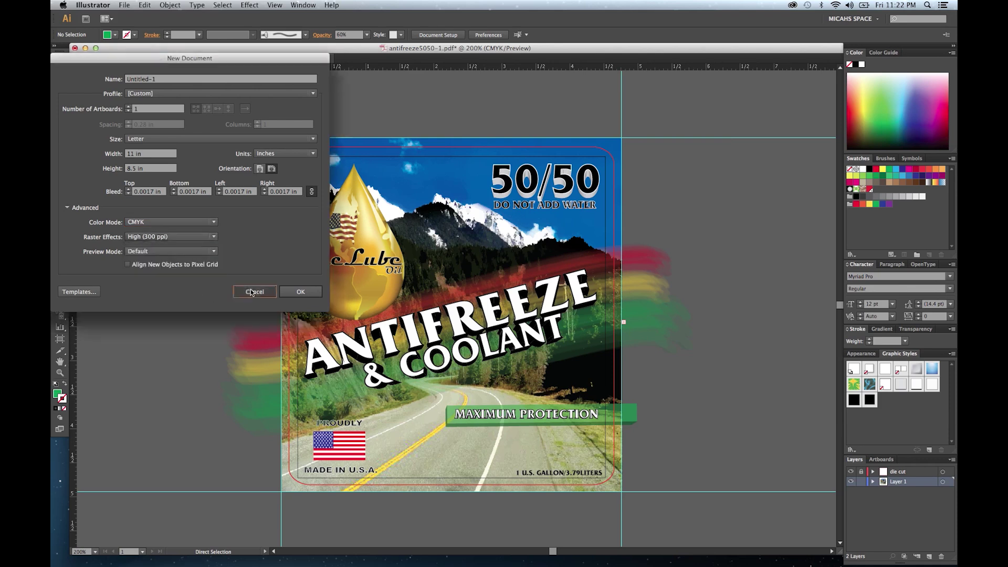
{"action": "left_click", "coordinate": [254, 291]}
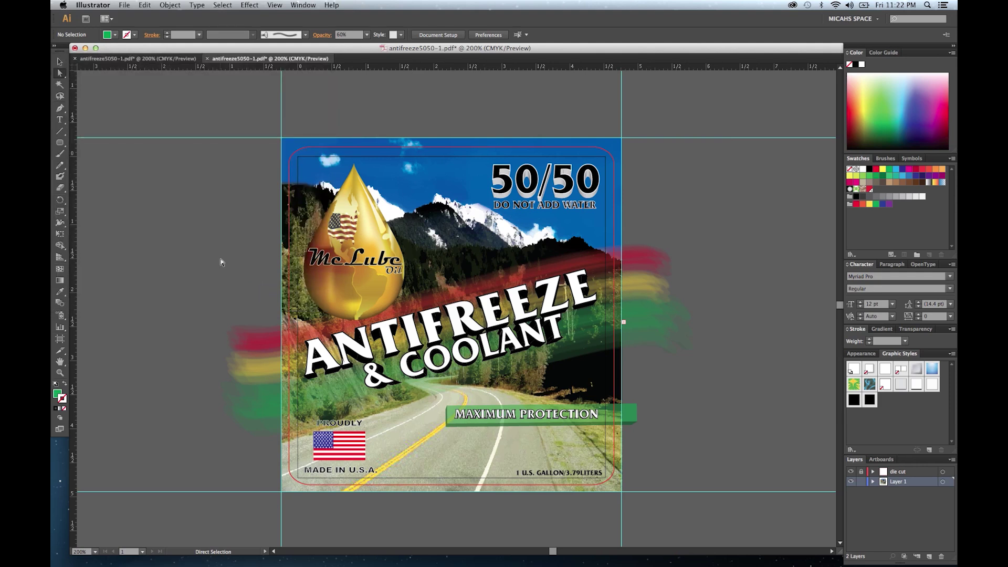
Expand Layer 1 and target its lowest objects one by one, including the banner, flag and background artwork, to identify them.
{"action": "left_click", "coordinate": [870, 485]}
{"action": "scroll", "coordinate": [875, 497], "scroll_direction": "down", "scroll_amount": 5}
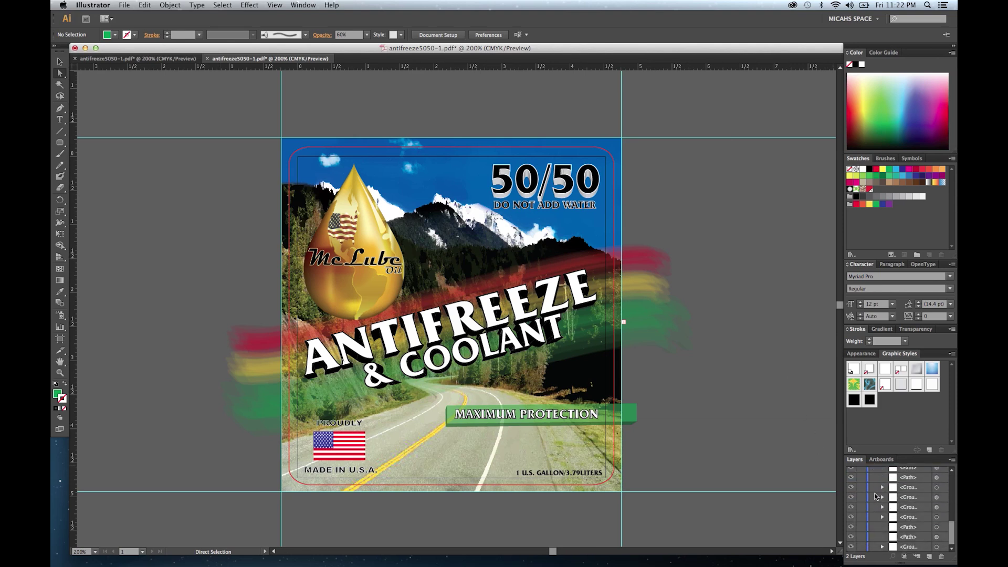
{"action": "left_click", "coordinate": [936, 546]}
{"action": "left_click", "coordinate": [935, 536]}
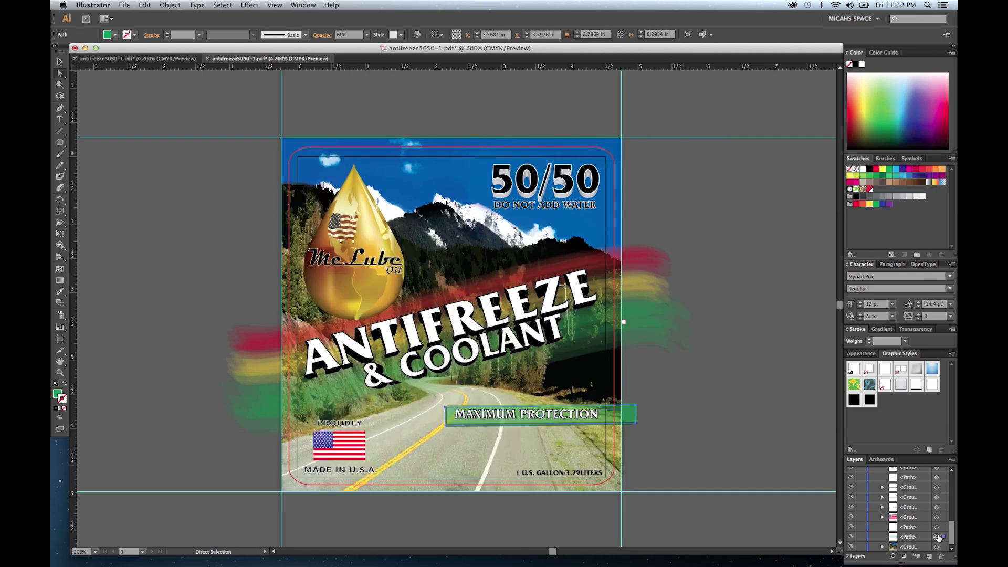
{"action": "left_click", "coordinate": [936, 527]}
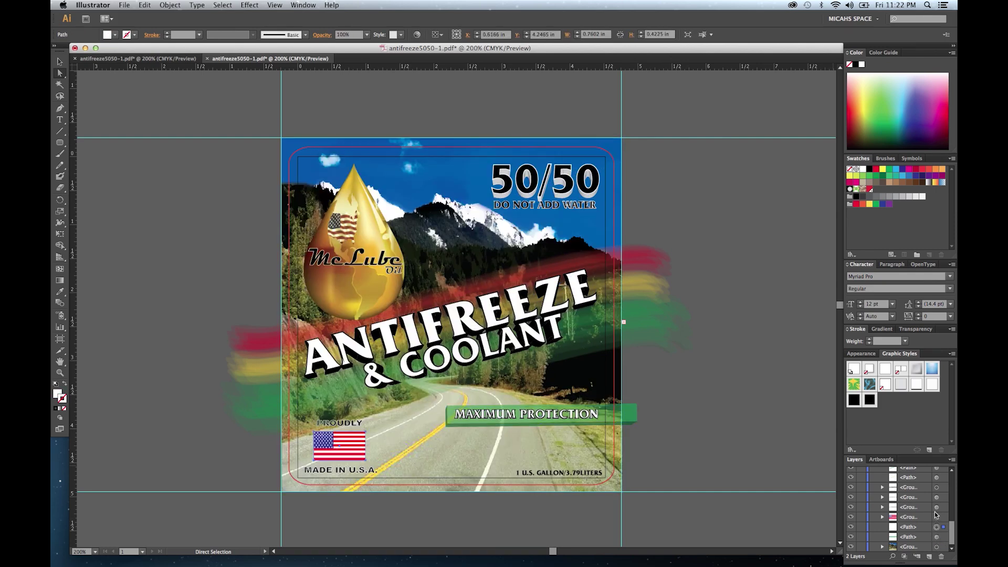
{"action": "left_click", "coordinate": [936, 517]}
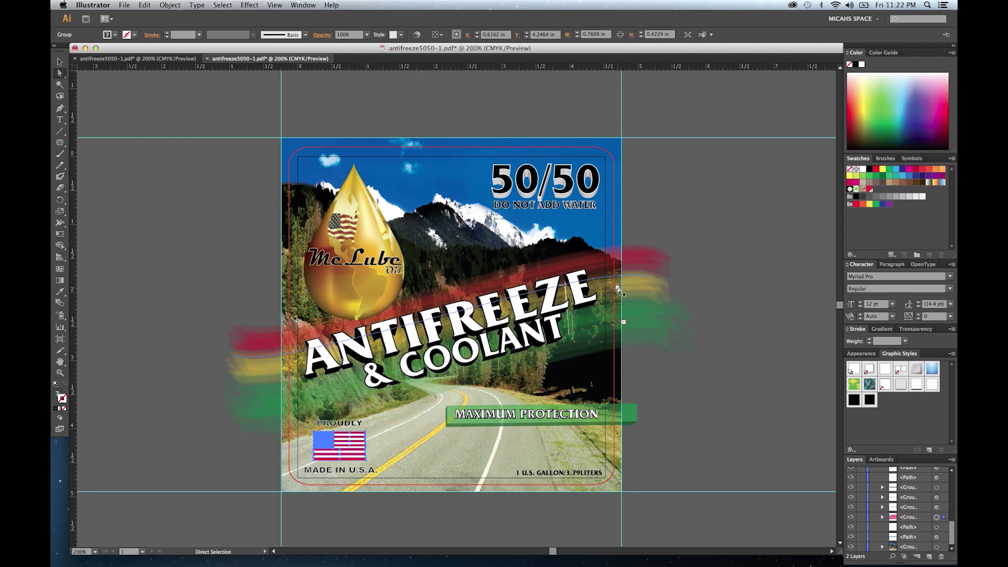
{"action": "left_click", "coordinate": [935, 547]}
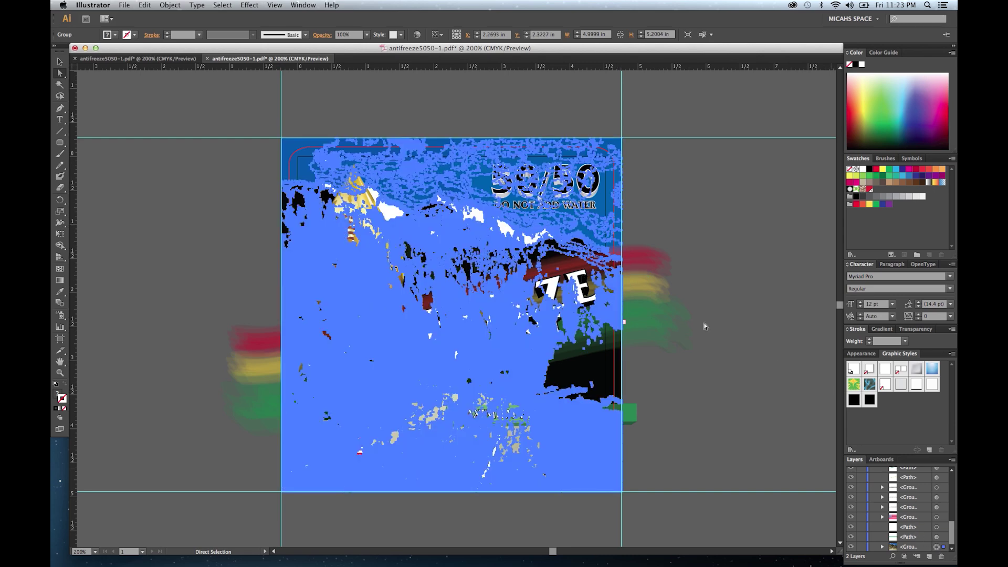
{"action": "left_click", "coordinate": [170, 5]}
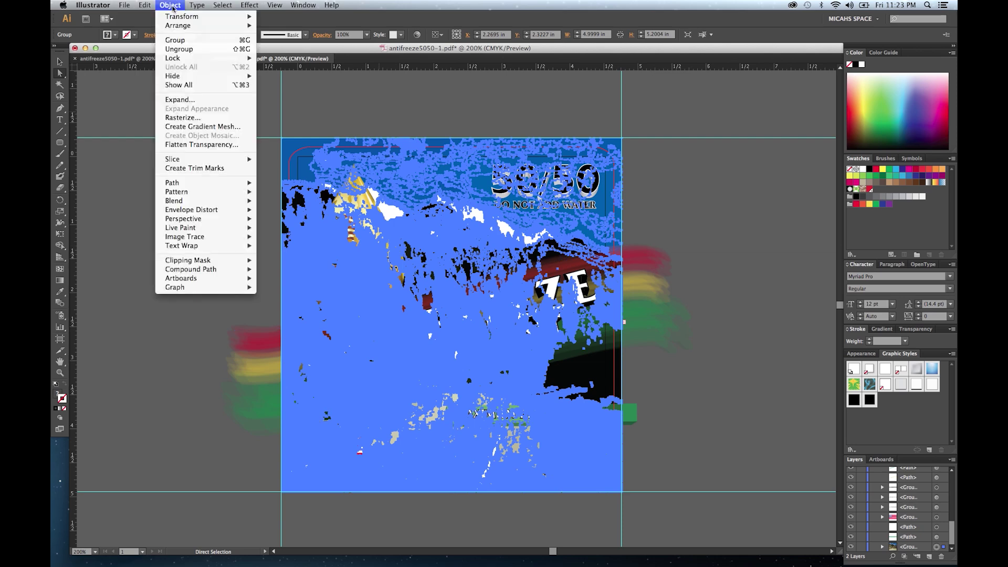
{"action": "left_click", "coordinate": [143, 105]}
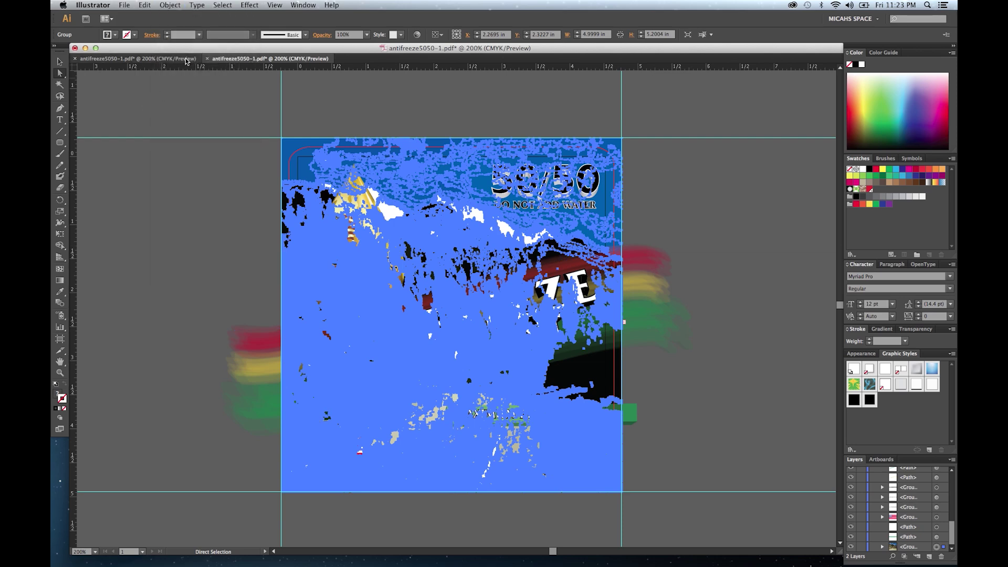
{"action": "left_click", "coordinate": [191, 107]}
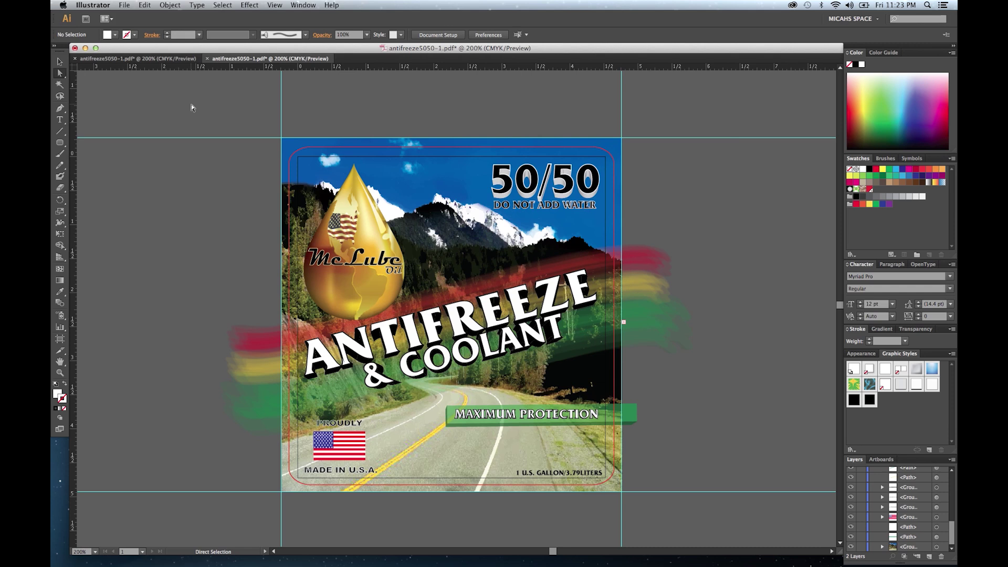
In the other open label document, rasterize the green MAXIMUM PROTECTION banner in CMYK at High (300 ppi) with transparent background and Art Optimized anti-aliasing.
{"action": "left_click", "coordinate": [177, 59]}
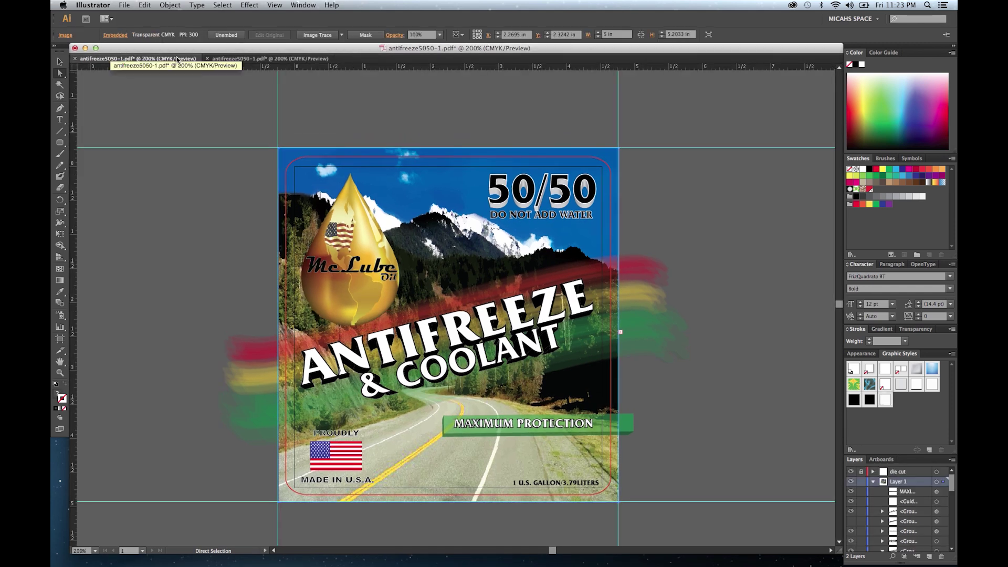
{"action": "scroll", "coordinate": [919, 527], "scroll_direction": "down", "scroll_amount": 5}
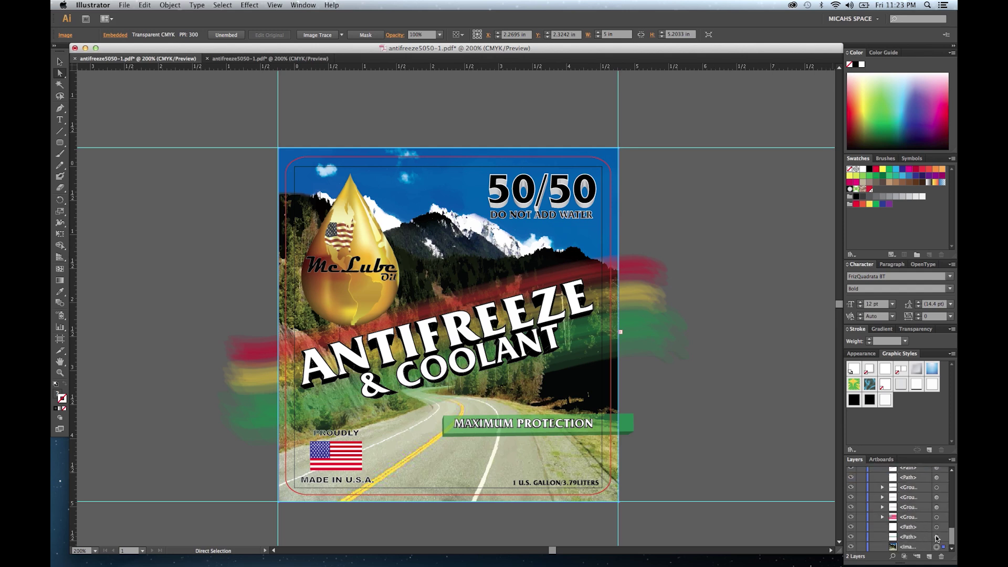
{"action": "left_click", "coordinate": [936, 537]}
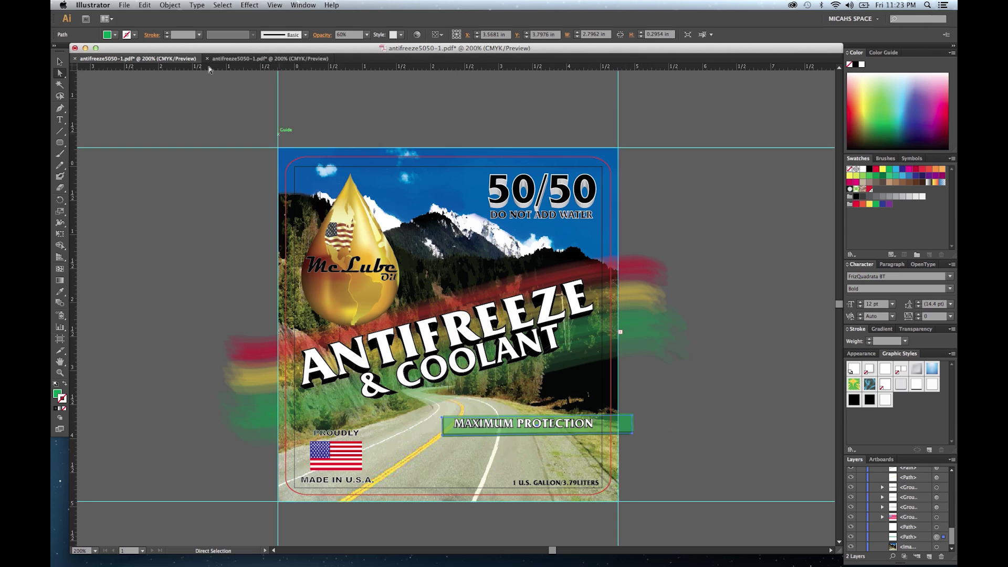
{"action": "left_click", "coordinate": [144, 5]}
{"action": "mouse_move", "coordinate": [159, 6]}
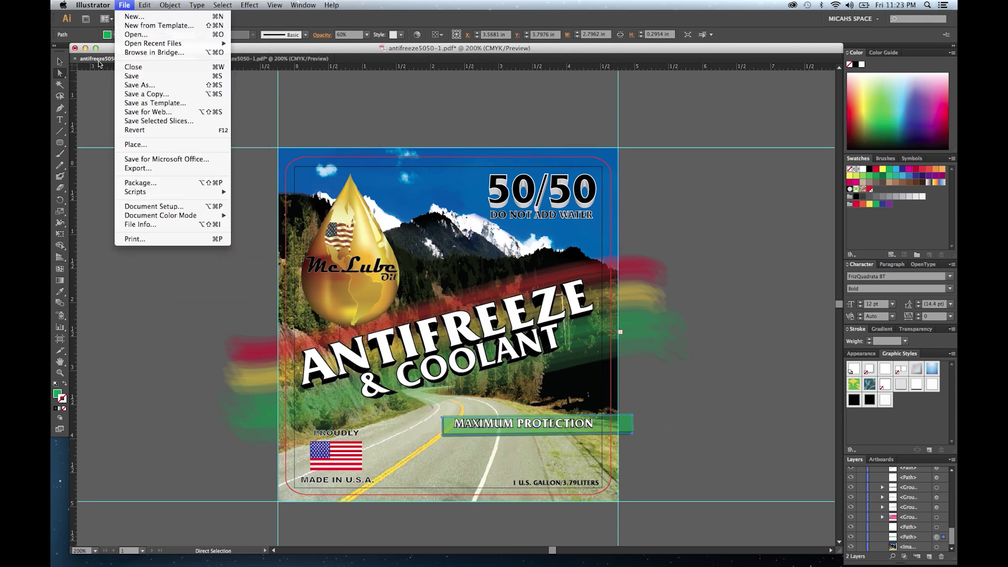
{"action": "left_click", "coordinate": [102, 86]}
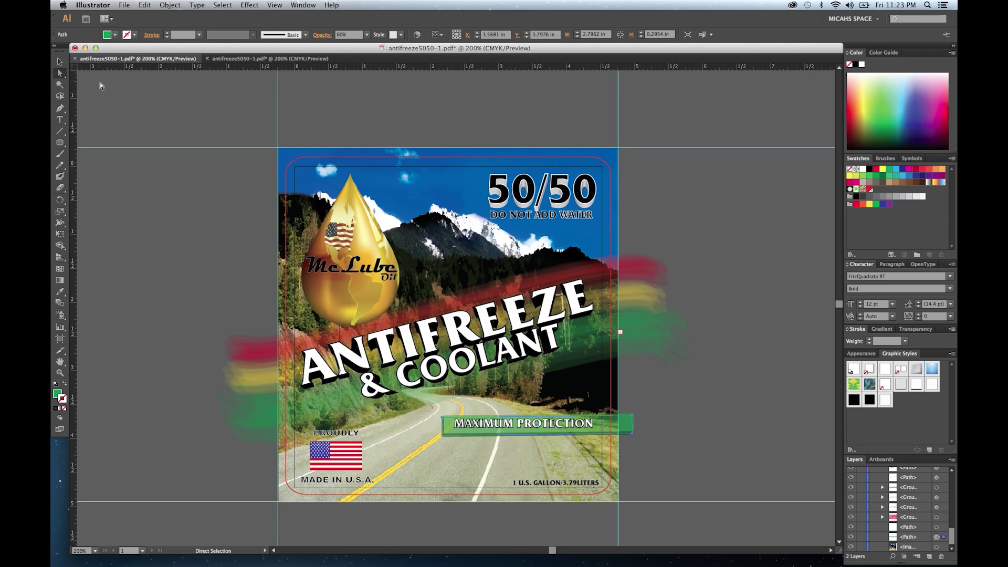
{"action": "left_click", "coordinate": [171, 5]}
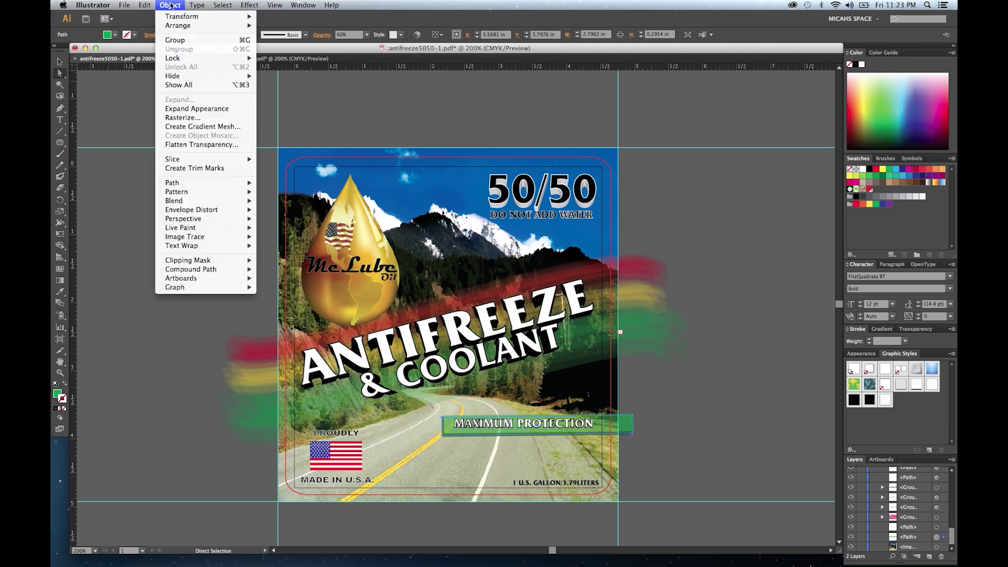
{"action": "mouse_move", "coordinate": [164, 60]}
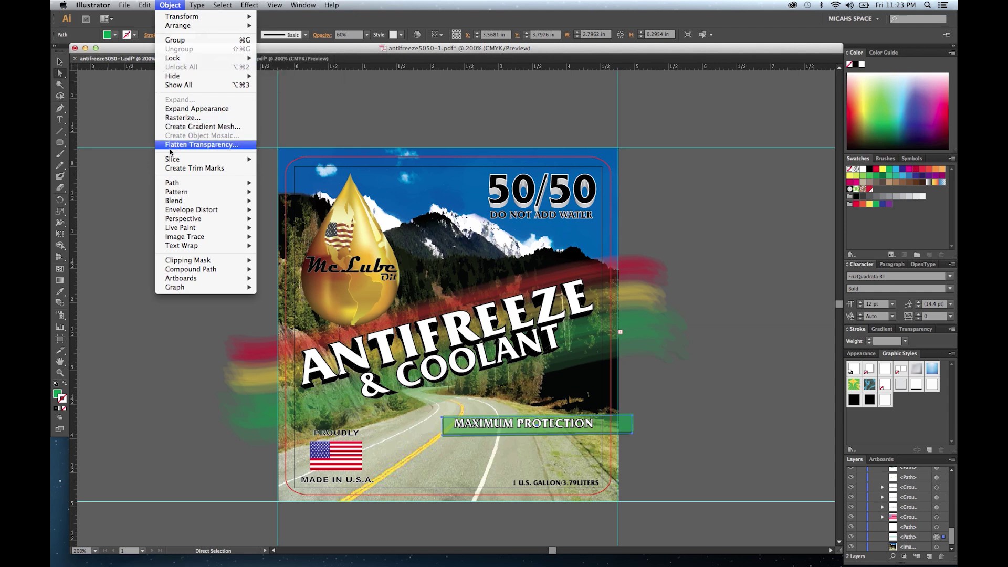
{"action": "left_click", "coordinate": [179, 118]}
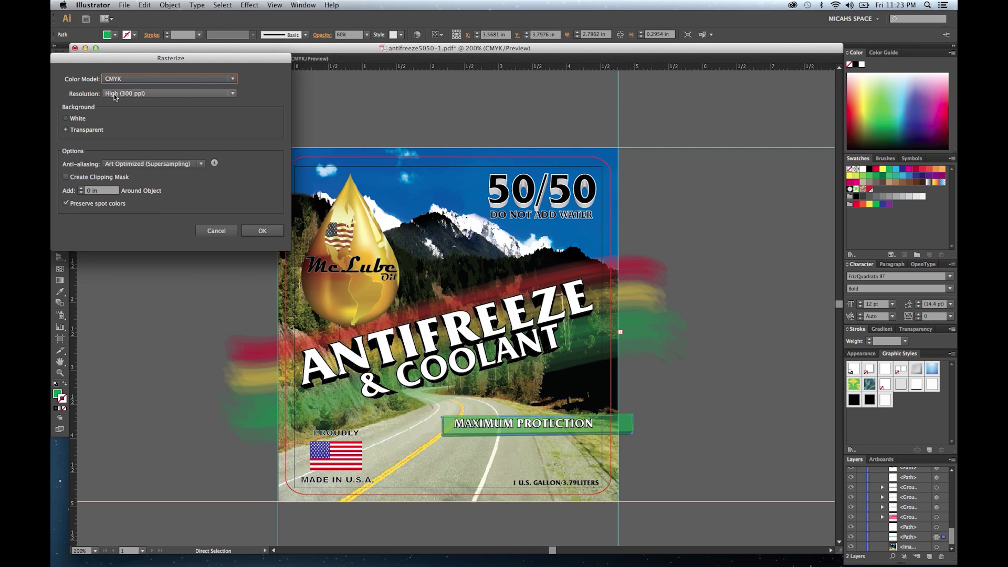
{"action": "left_click", "coordinate": [136, 81]}
{"action": "left_click", "coordinate": [136, 89]}
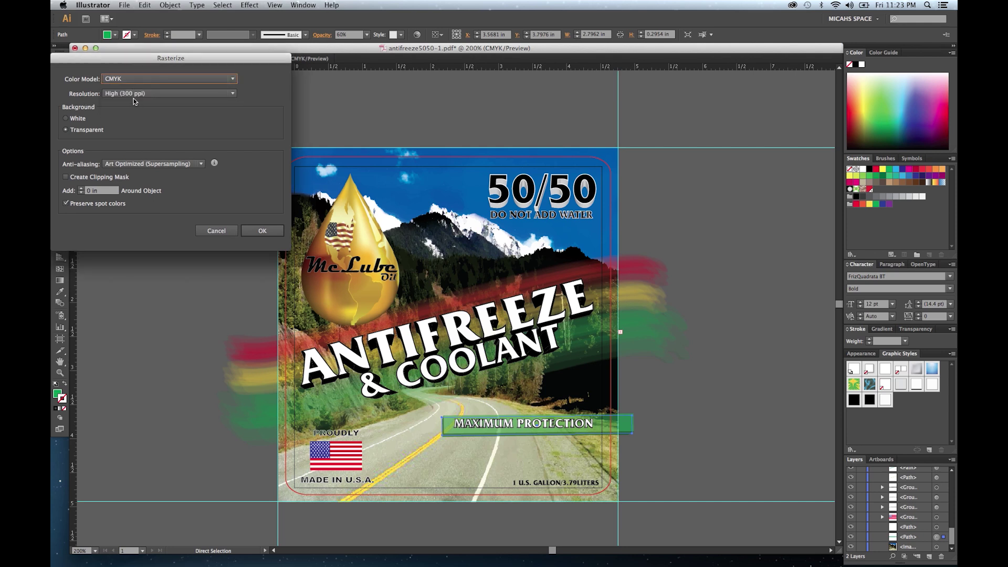
{"action": "left_click", "coordinate": [127, 82]}
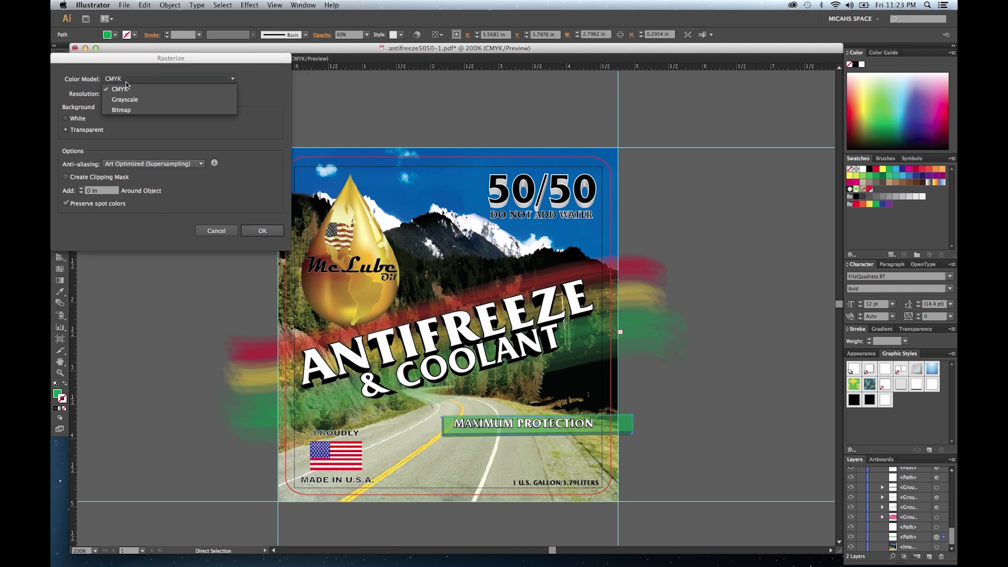
{"action": "left_click", "coordinate": [125, 81]}
{"action": "left_click", "coordinate": [123, 93]}
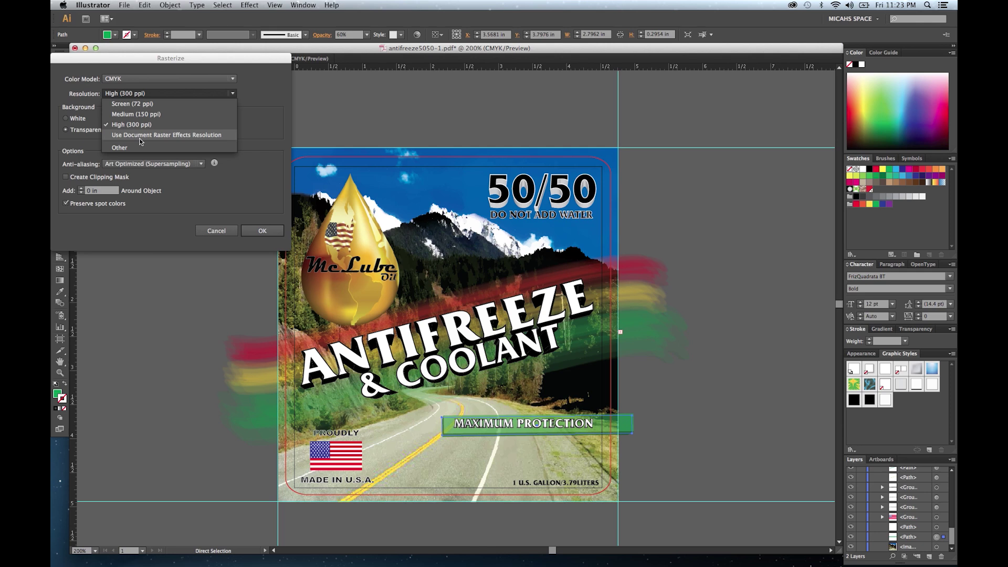
{"action": "left_click", "coordinate": [93, 140]}
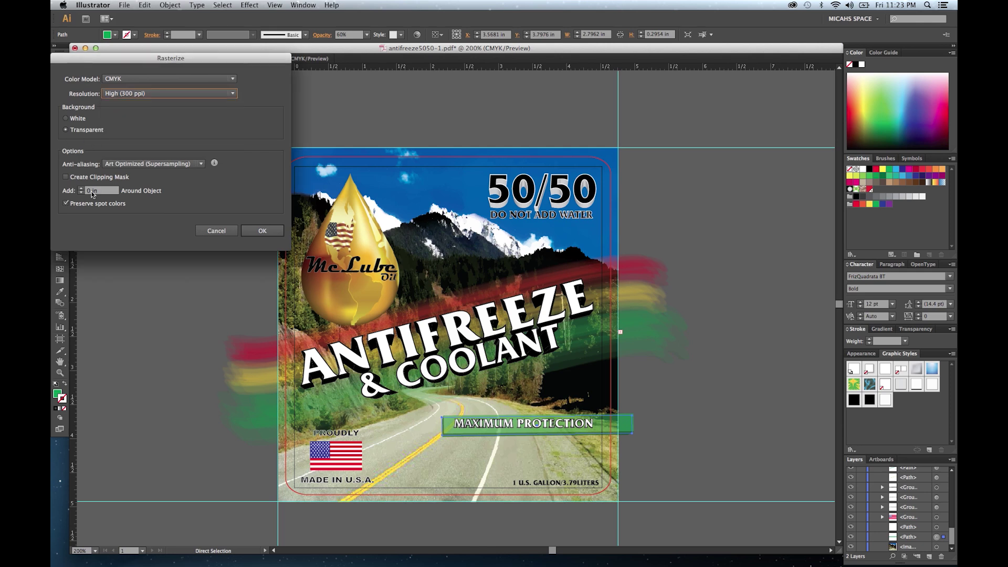
{"action": "left_click", "coordinate": [159, 164]}
{"action": "left_click", "coordinate": [192, 151]}
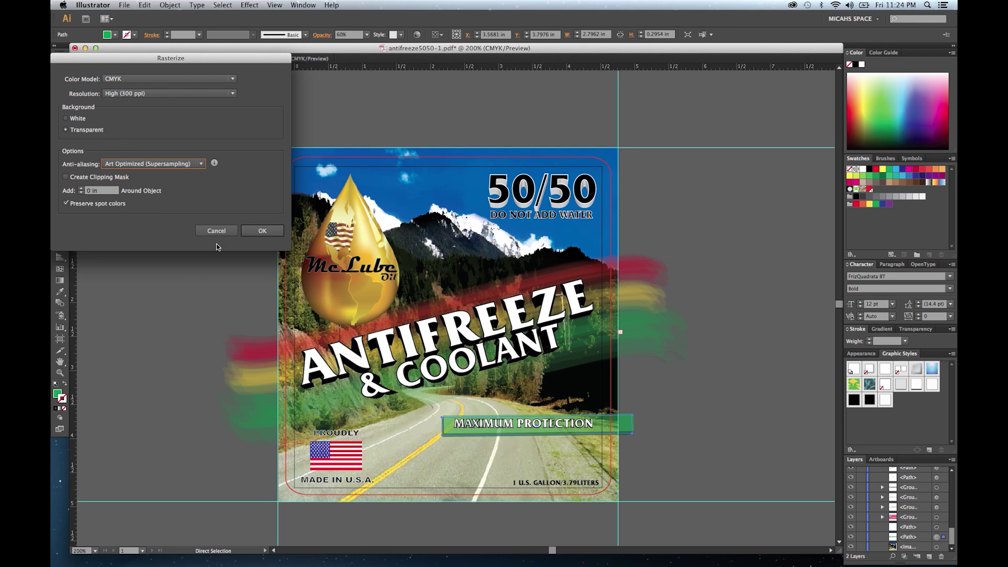
{"action": "left_click", "coordinate": [259, 231]}
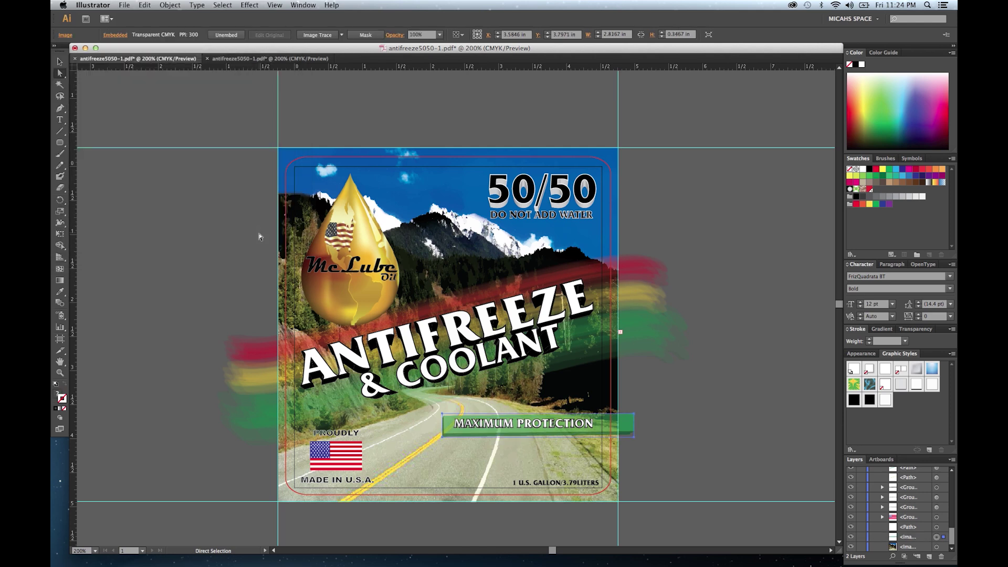
Rasterize the American flag group together with its backing path in CMYK at High (300 ppi) with a transparent background.
{"action": "left_click", "coordinate": [935, 527]}
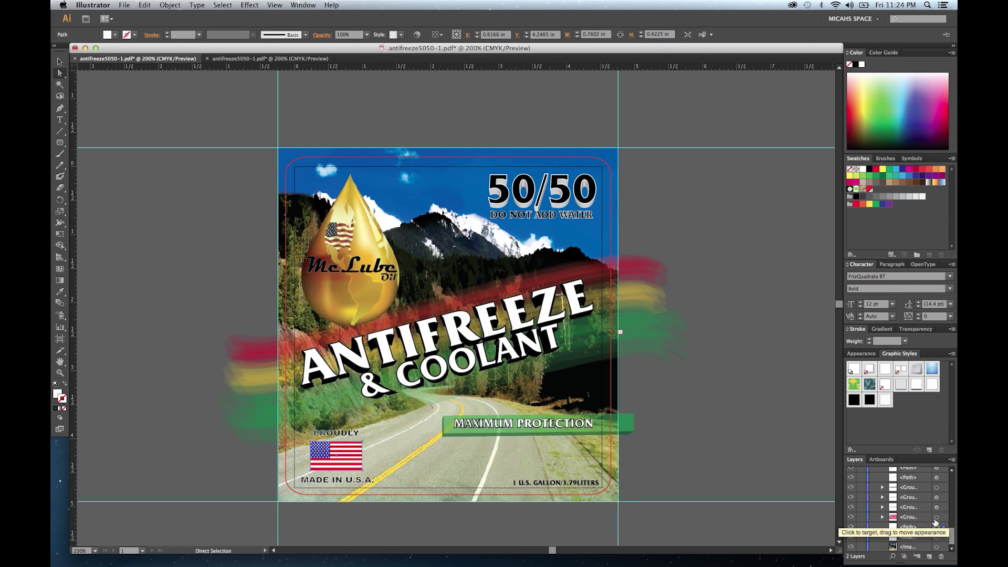
{"action": "left_click", "coordinate": [936, 517], "text": "shift"}
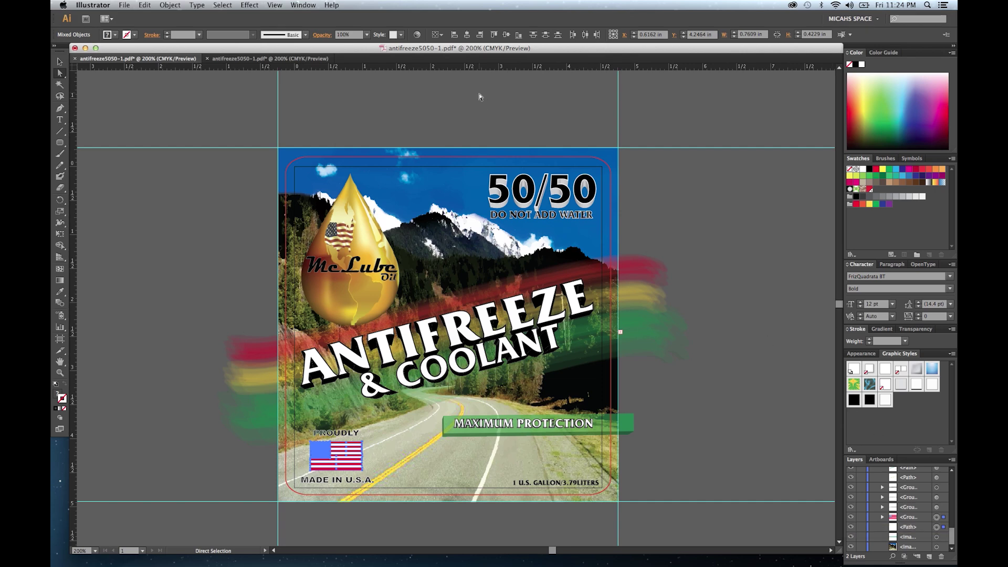
{"action": "left_click", "coordinate": [165, 7]}
{"action": "left_click", "coordinate": [171, 120]}
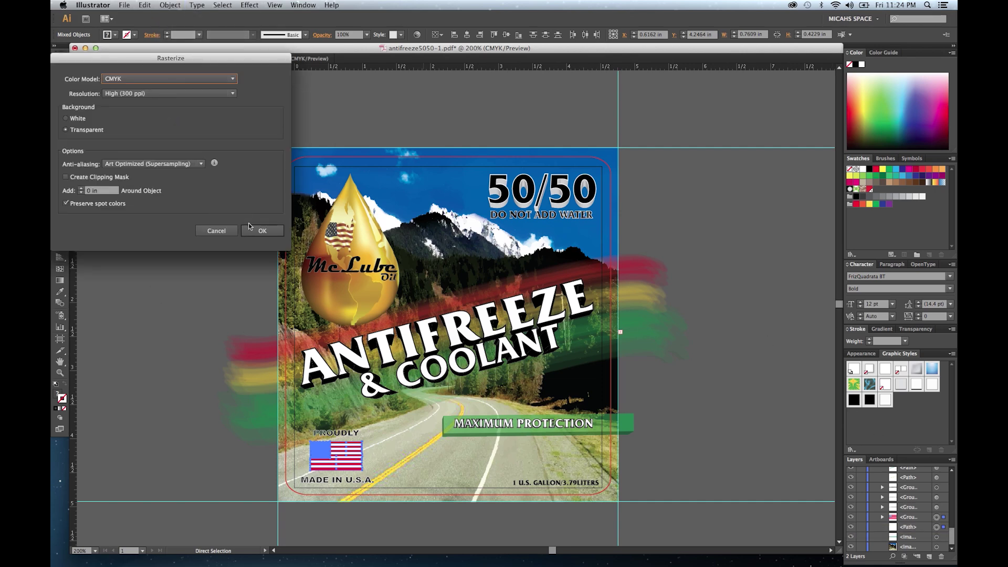
{"action": "left_click", "coordinate": [261, 230]}
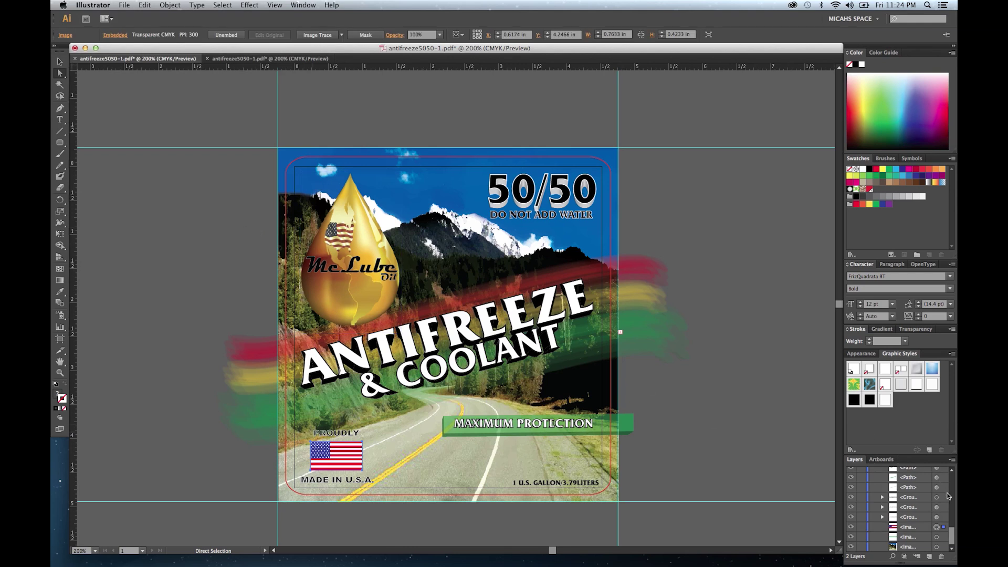
Rasterize the three red, yellow and green brush-stroke paths together in CMYK at High (300 ppi) with transparent background and Art Optimized anti-aliasing.
{"action": "scroll", "coordinate": [941, 499], "scroll_direction": "up", "scroll_amount": 2}
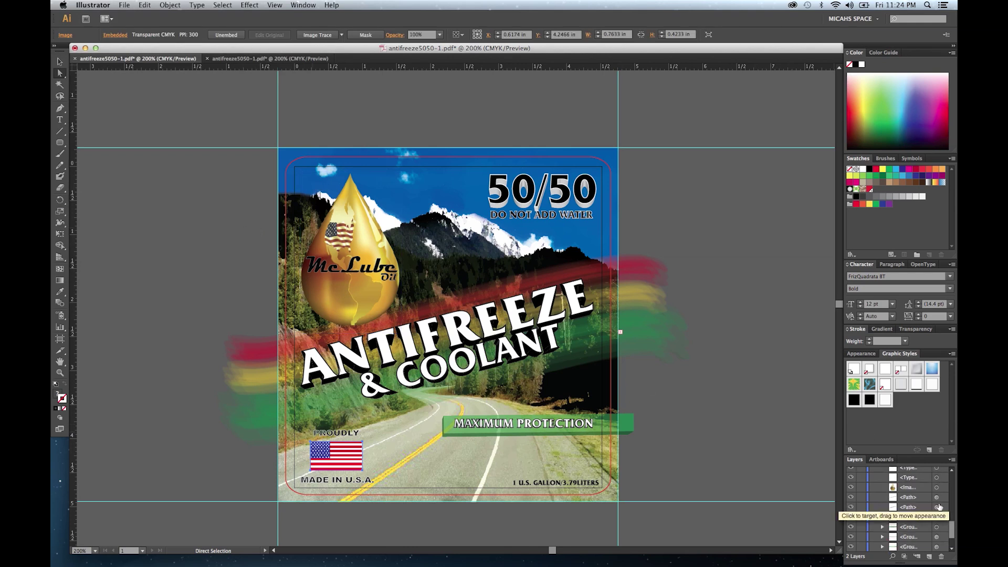
{"action": "left_click", "coordinate": [937, 516]}
{"action": "left_click", "coordinate": [936, 497]}
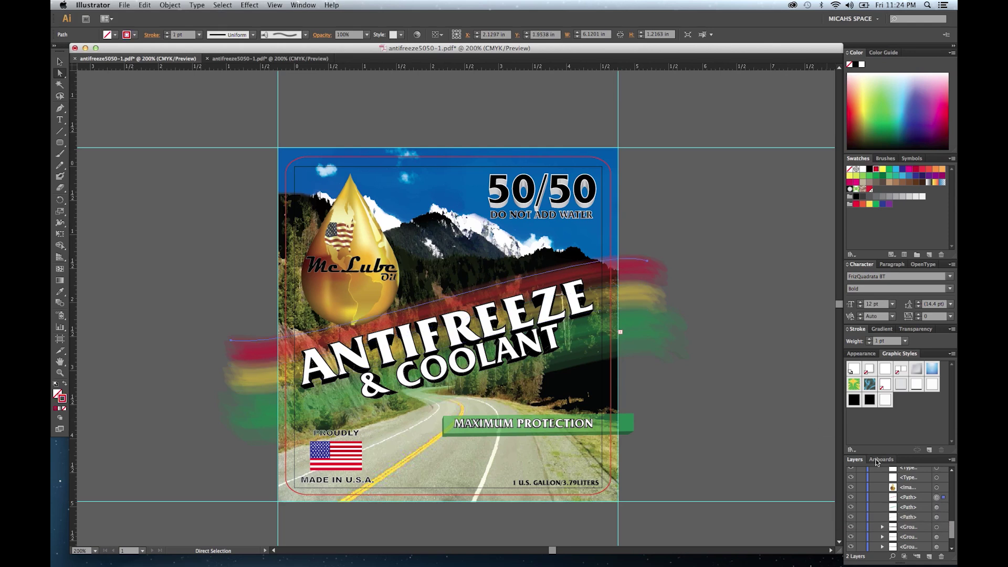
{"action": "left_click", "coordinate": [936, 517], "text": "shift"}
{"action": "left_click", "coordinate": [936, 507], "text": "shift"}
{"action": "left_click", "coordinate": [916, 504]}
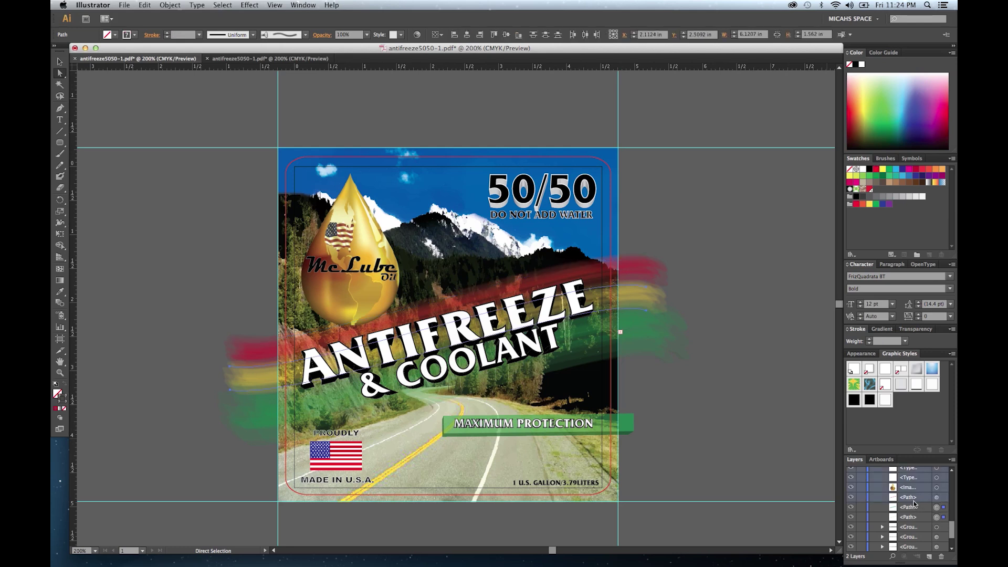
{"action": "left_click", "coordinate": [935, 498]}
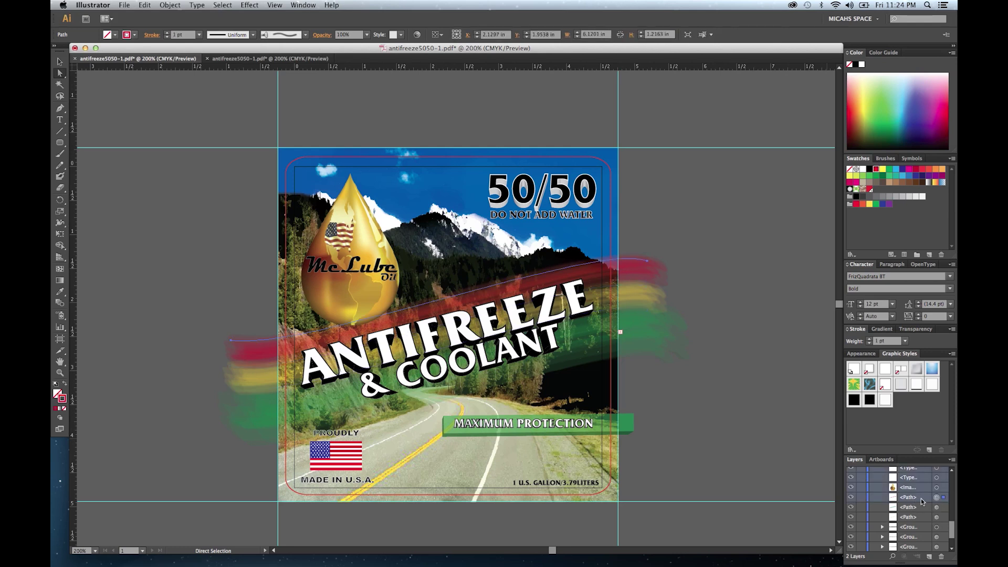
{"action": "left_click", "coordinate": [919, 517], "text": "shift"}
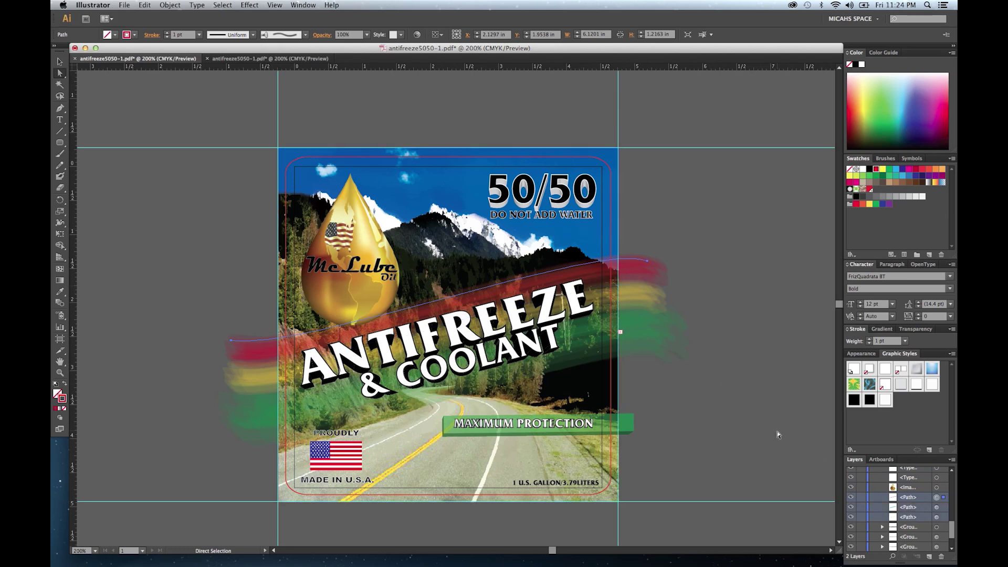
{"action": "left_click", "coordinate": [937, 507], "text": "shift"}
{"action": "left_click", "coordinate": [936, 517], "text": "shift"}
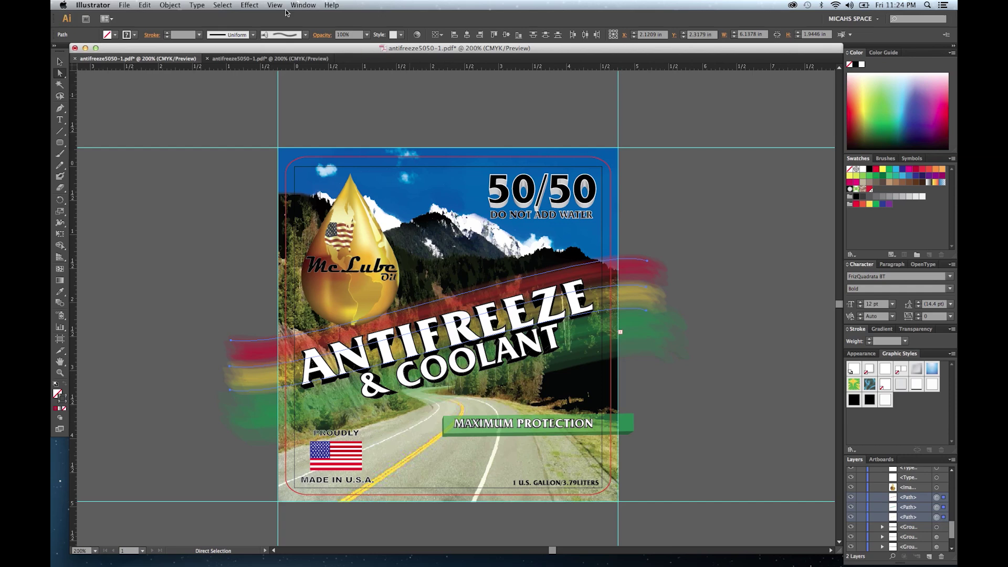
{"action": "left_click", "coordinate": [170, 5]}
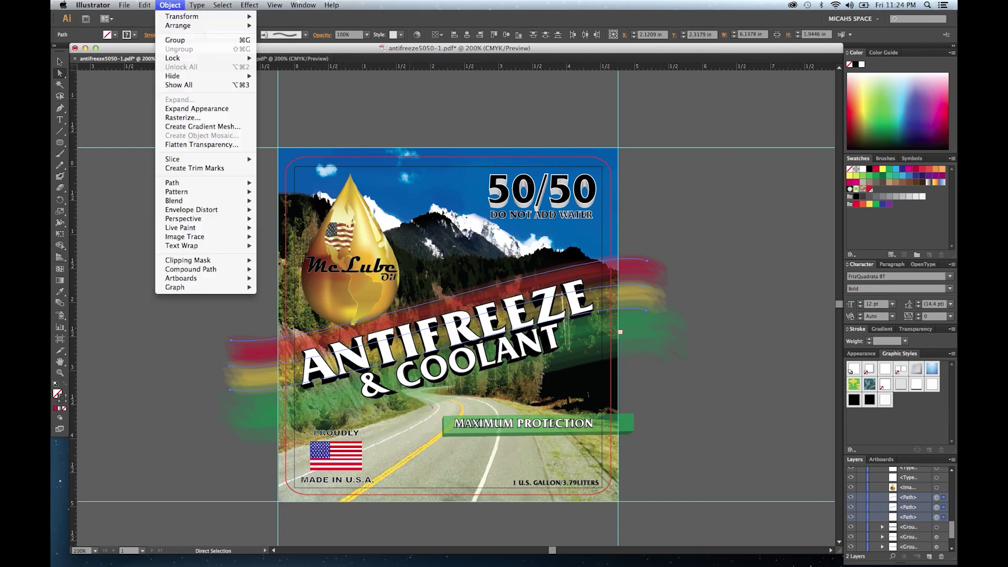
{"action": "left_click", "coordinate": [169, 117]}
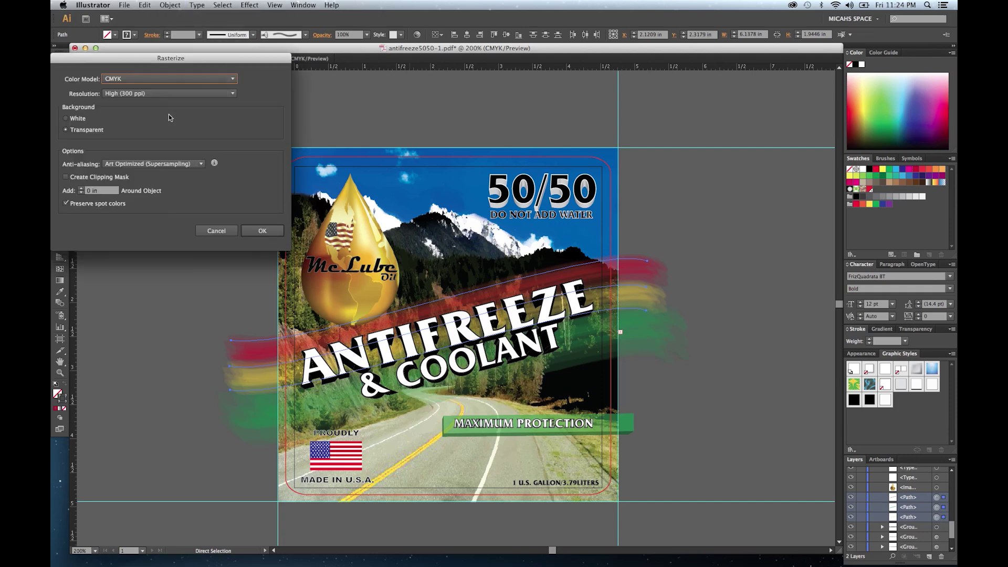
{"action": "left_click", "coordinate": [260, 231]}
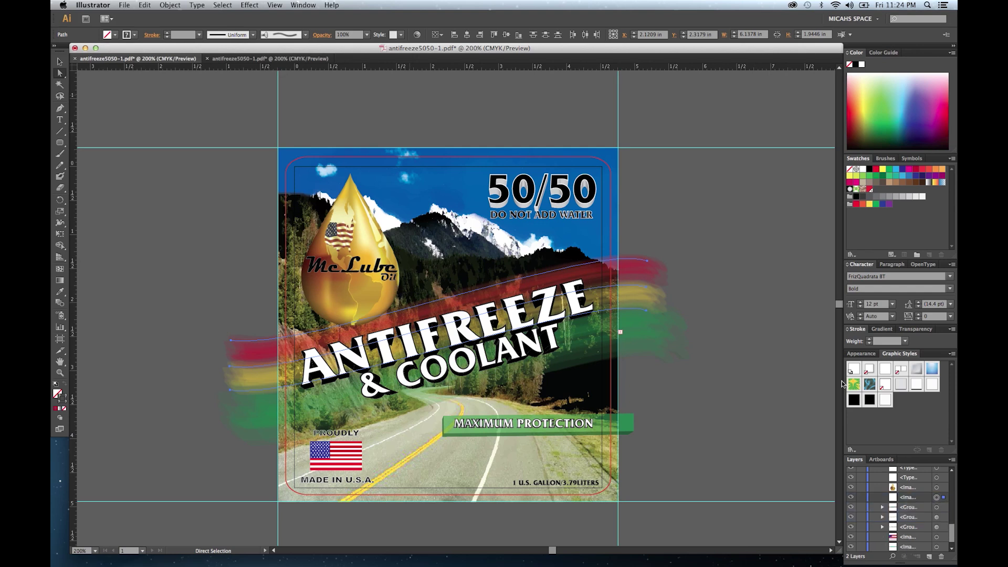
Rasterize the gold oil drop logo image in CMYK at High (300 ppi) with a transparent background, and deselect it.
{"action": "left_click", "coordinate": [936, 487]}
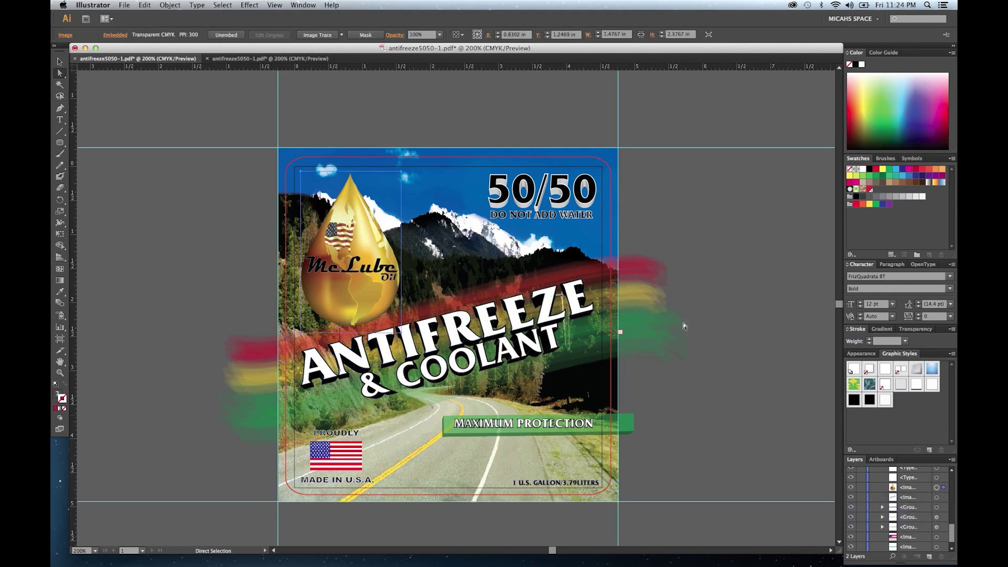
{"action": "left_click", "coordinate": [197, 4]}
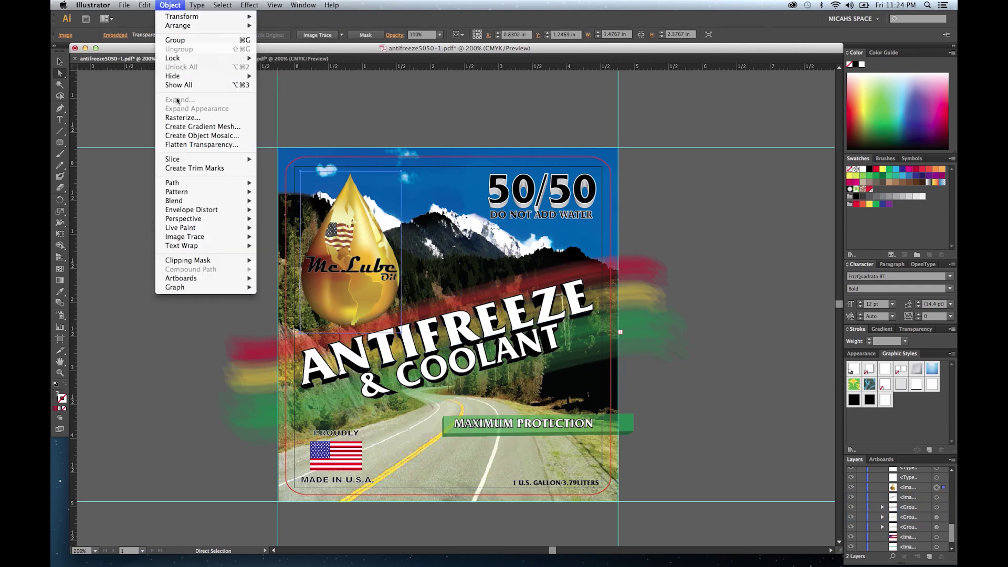
{"action": "left_click", "coordinate": [179, 117]}
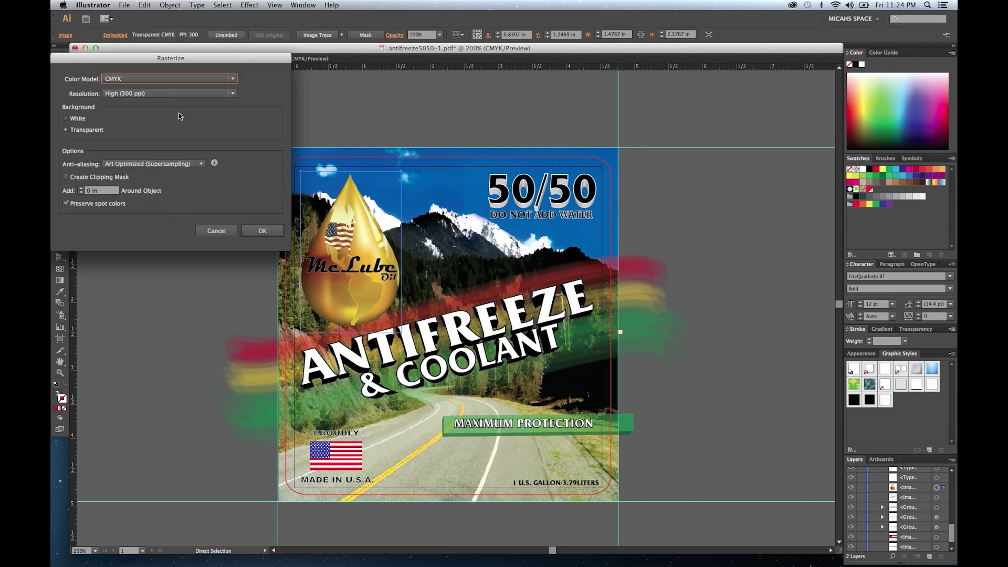
{"action": "left_click", "coordinate": [261, 230]}
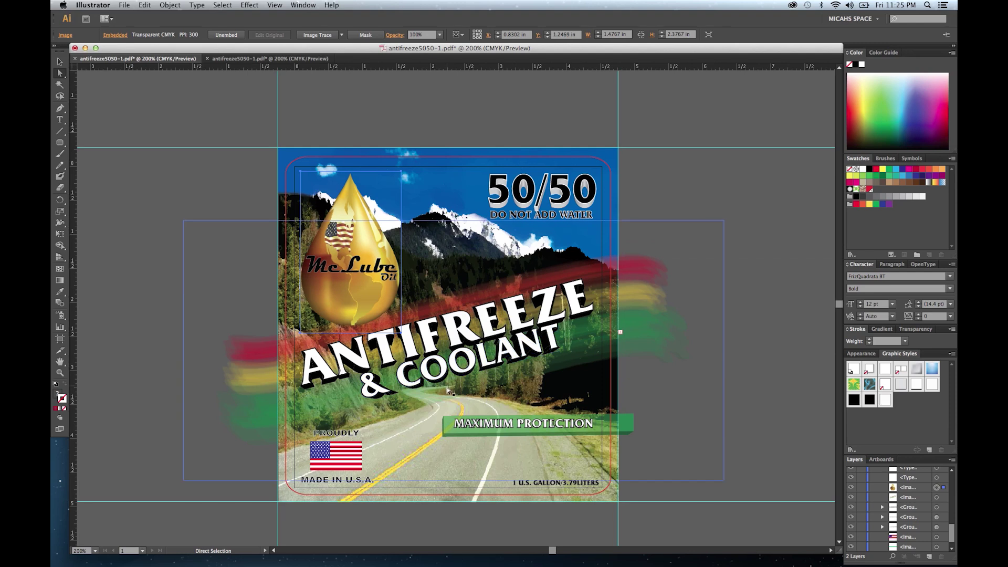
{"action": "left_click", "coordinate": [777, 286]}
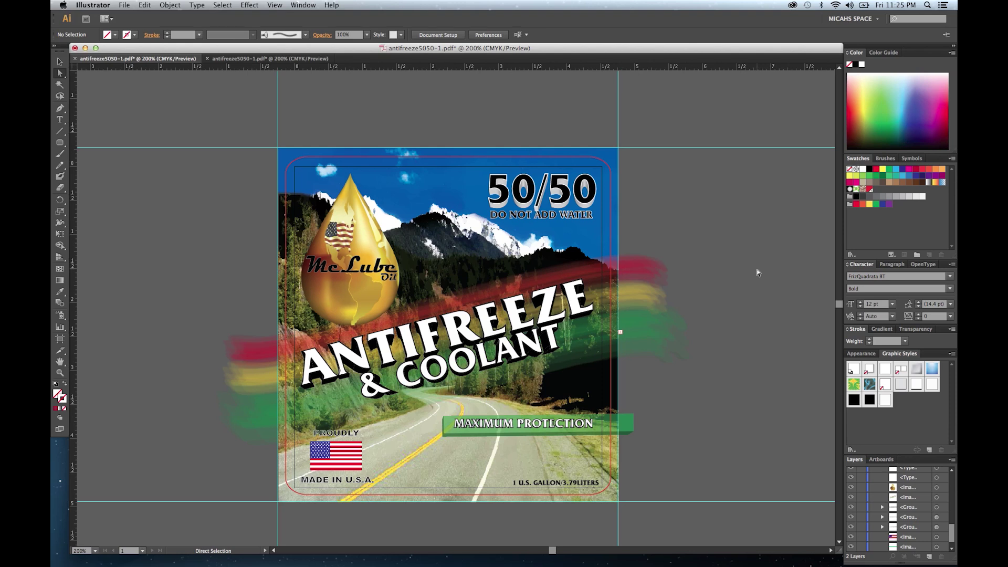
Delete the two empty type objects sitting between the guides and the oil drop image in Layer 1.
{"action": "scroll", "coordinate": [878, 497], "scroll_direction": "up", "scroll_amount": 3}
{"action": "scroll", "coordinate": [876, 494], "scroll_direction": "down", "scroll_amount": 2}
{"action": "left_click", "coordinate": [936, 497]}
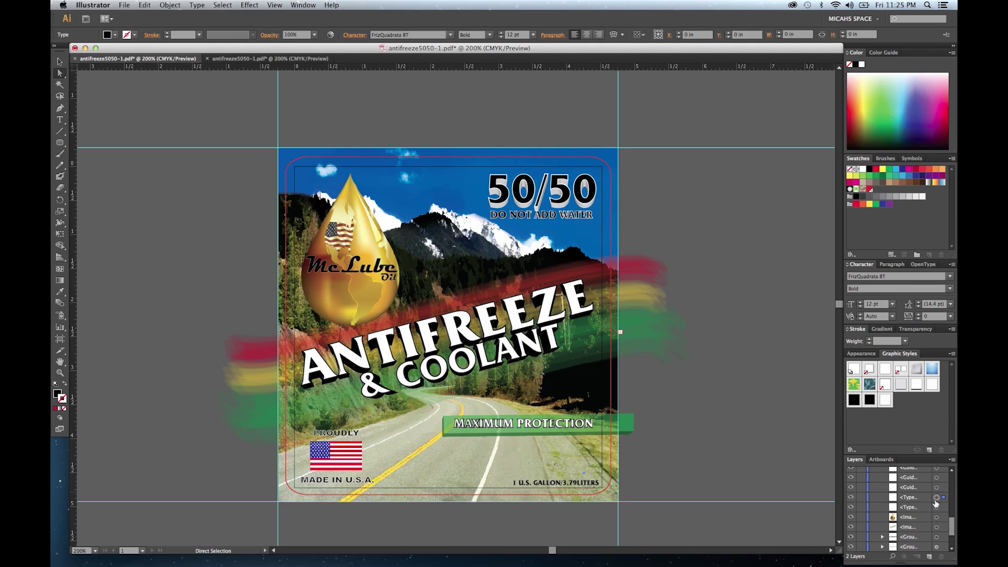
{"action": "left_click", "coordinate": [936, 507], "text": "shift"}
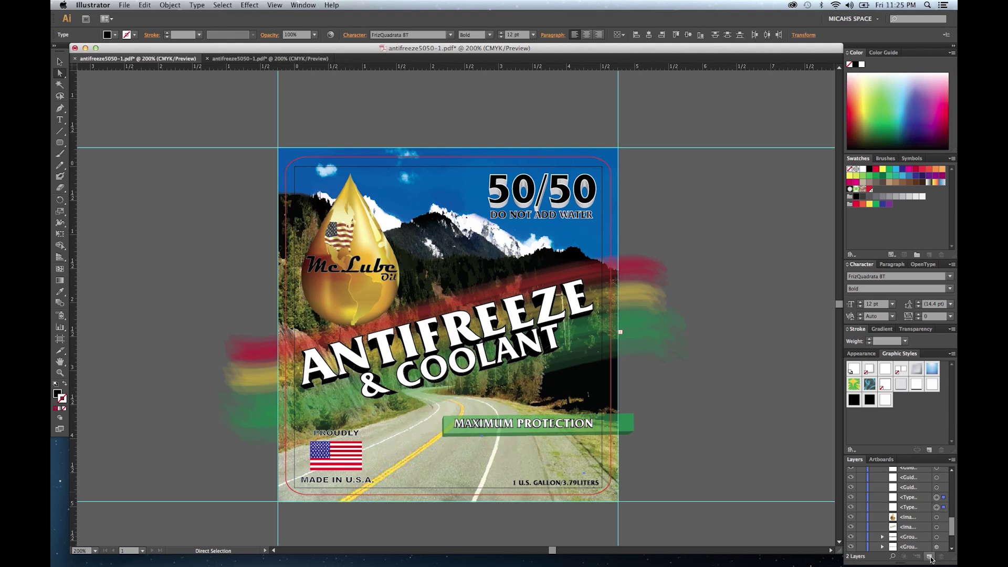
{"action": "left_click", "coordinate": [936, 497], "text": "shift"}
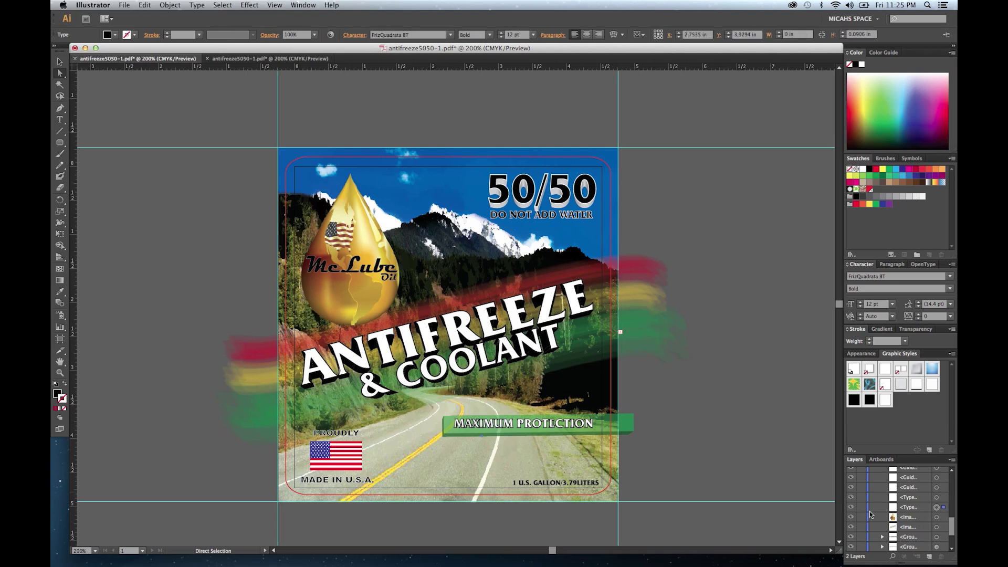
{"action": "left_click", "coordinate": [935, 497], "text": "shift"}
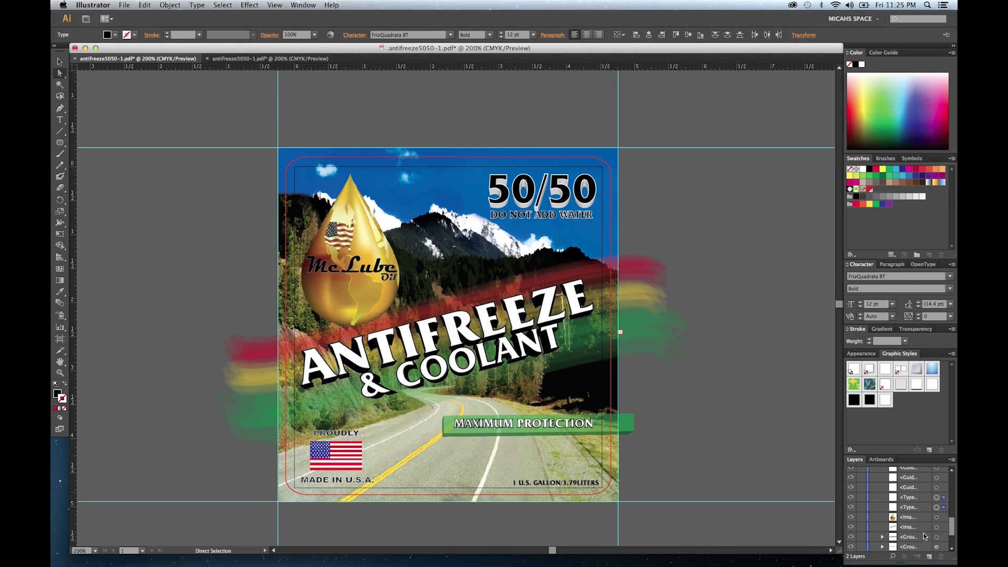
{"action": "left_click", "coordinate": [940, 557]}
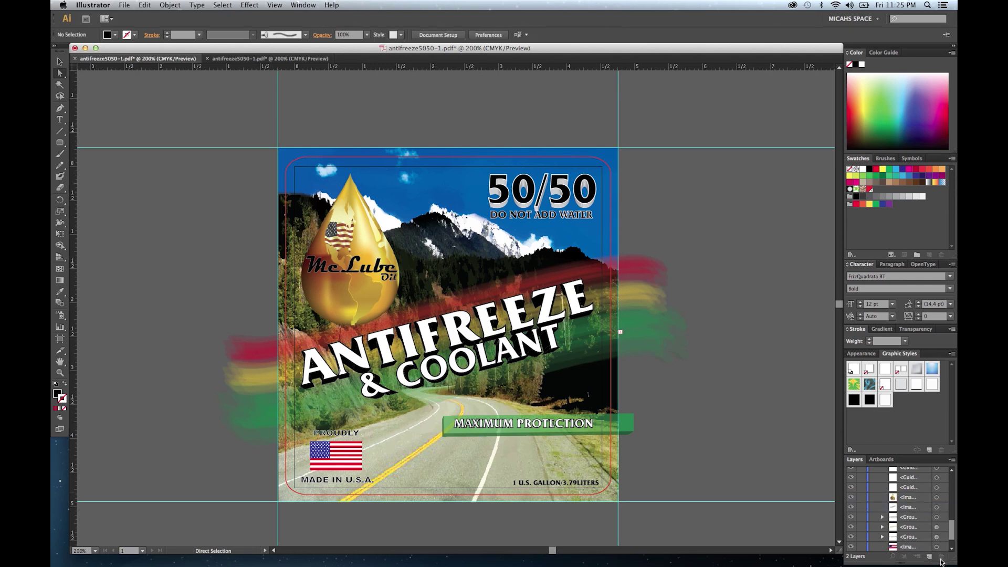
Collapse the expanded group in Layer 1 and target the 50/50 lettering group to identify it.
{"action": "scroll", "coordinate": [918, 529], "scroll_direction": "up", "scroll_amount": 2}
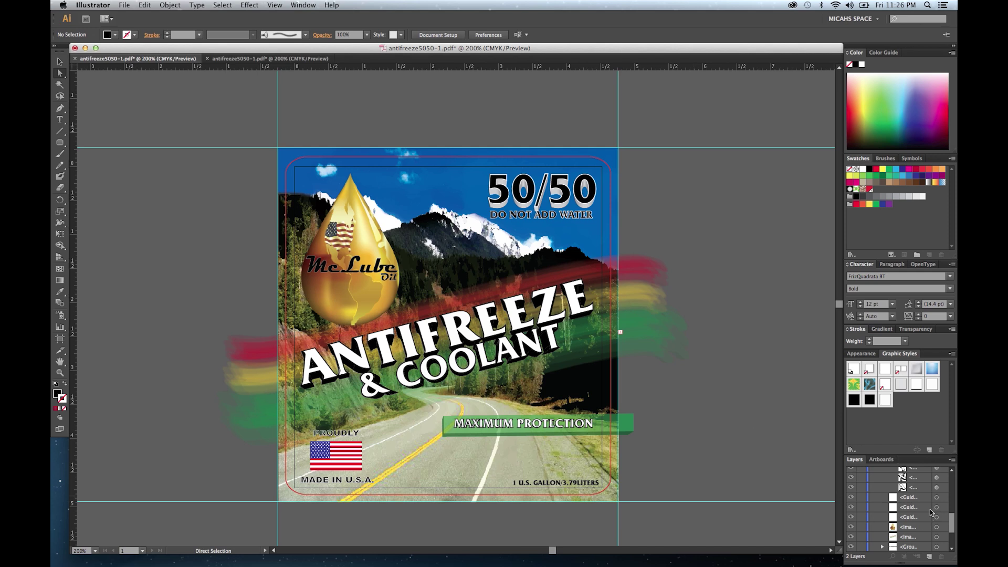
{"action": "scroll", "coordinate": [923, 509], "scroll_direction": "up", "scroll_amount": 5}
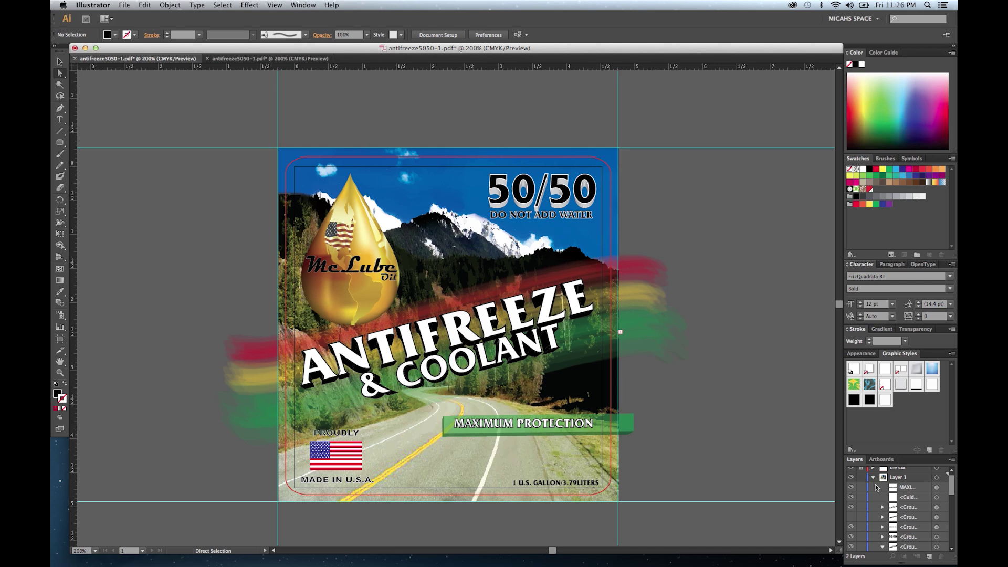
{"action": "scroll", "coordinate": [884, 509], "scroll_direction": "down", "scroll_amount": 3}
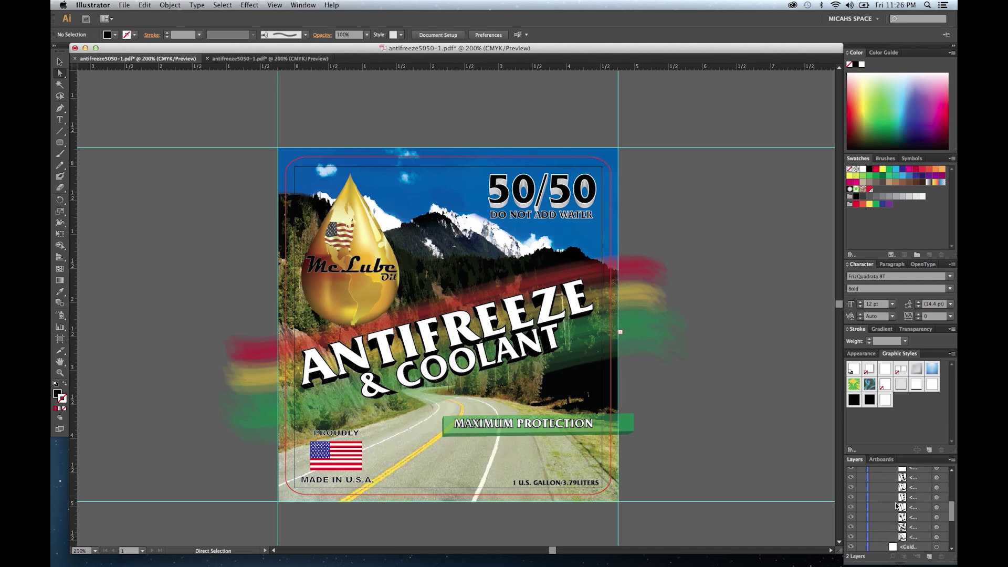
{"action": "left_click", "coordinate": [882, 517]}
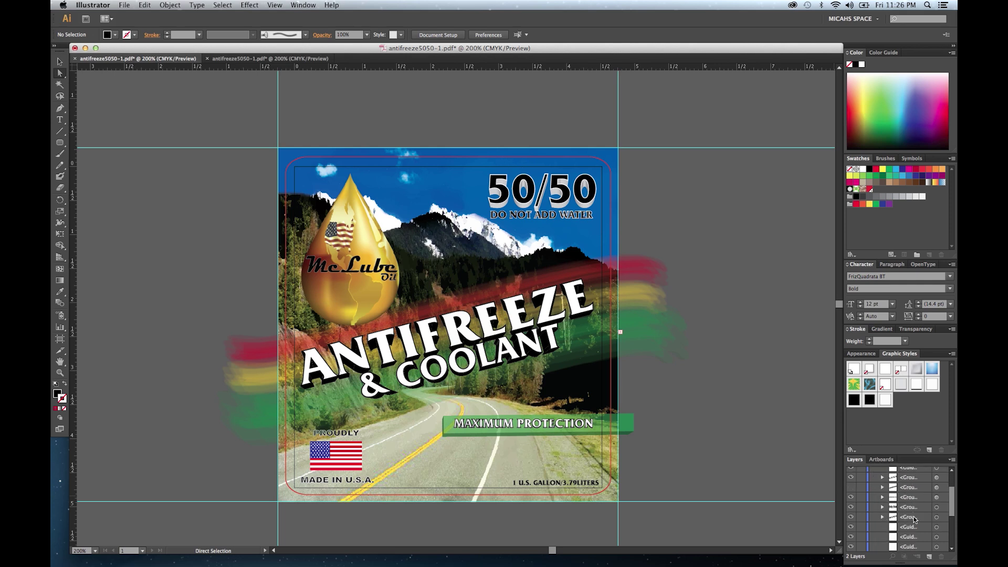
{"action": "left_click", "coordinate": [936, 507]}
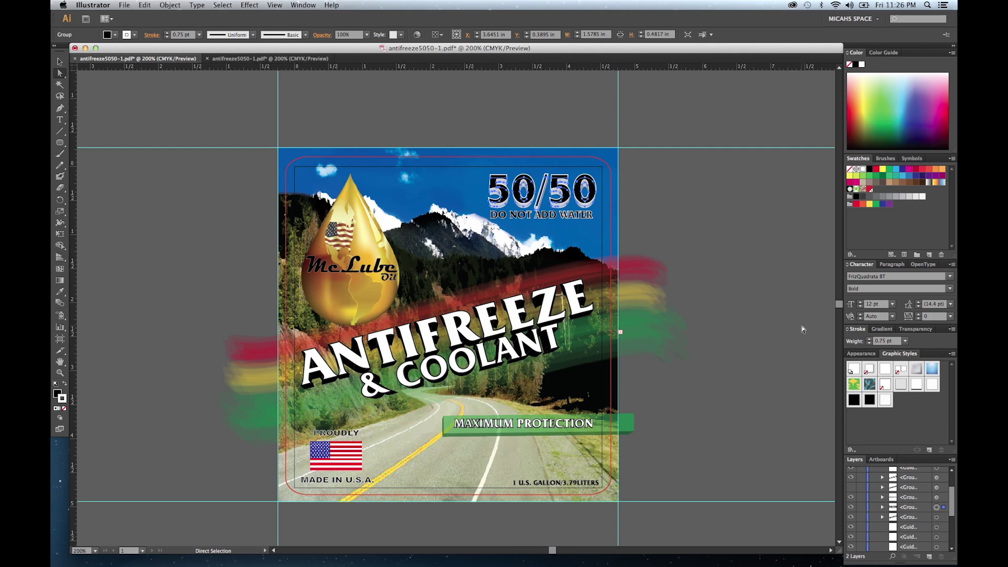
Convert the live MAXIMUM PROTECTION text at the top of Layer 1 to outlines.
{"action": "scroll", "coordinate": [801, 329], "scroll_direction": "up", "scroll_amount": 5}
{"action": "scroll", "coordinate": [759, 340], "scroll_direction": "down", "scroll_amount": 3}
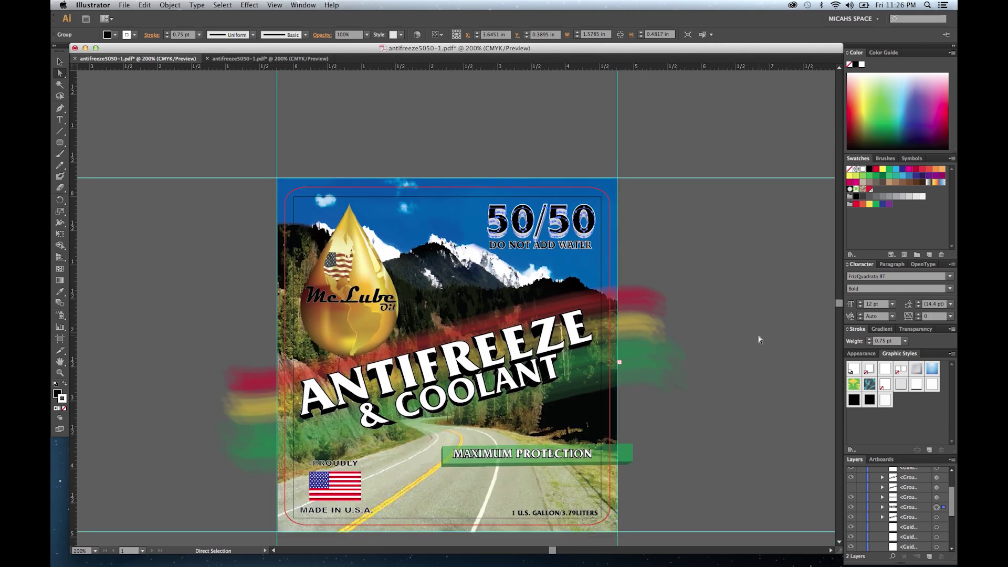
{"action": "scroll", "coordinate": [932, 499], "scroll_direction": "up", "scroll_amount": 3}
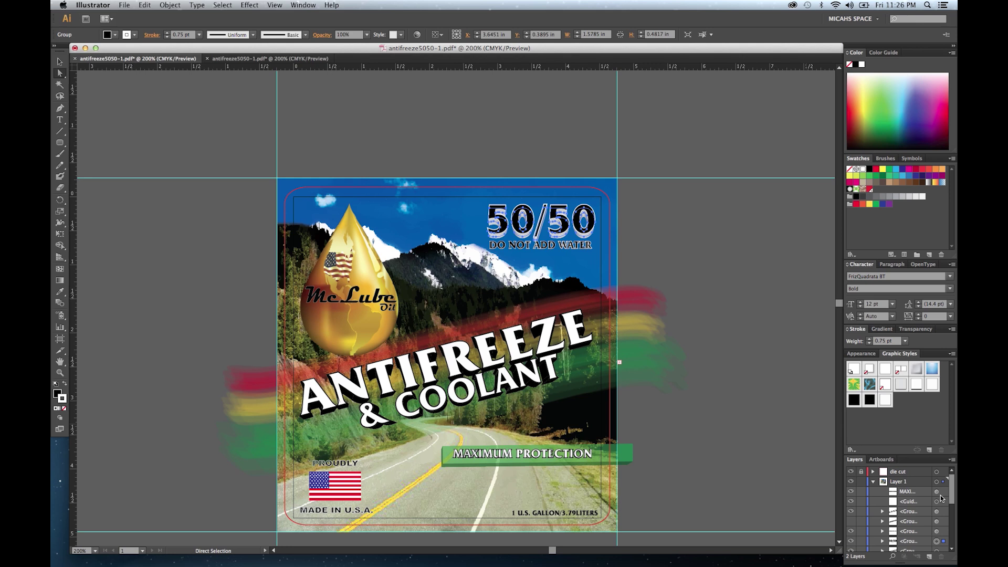
{"action": "left_click", "coordinate": [936, 491]}
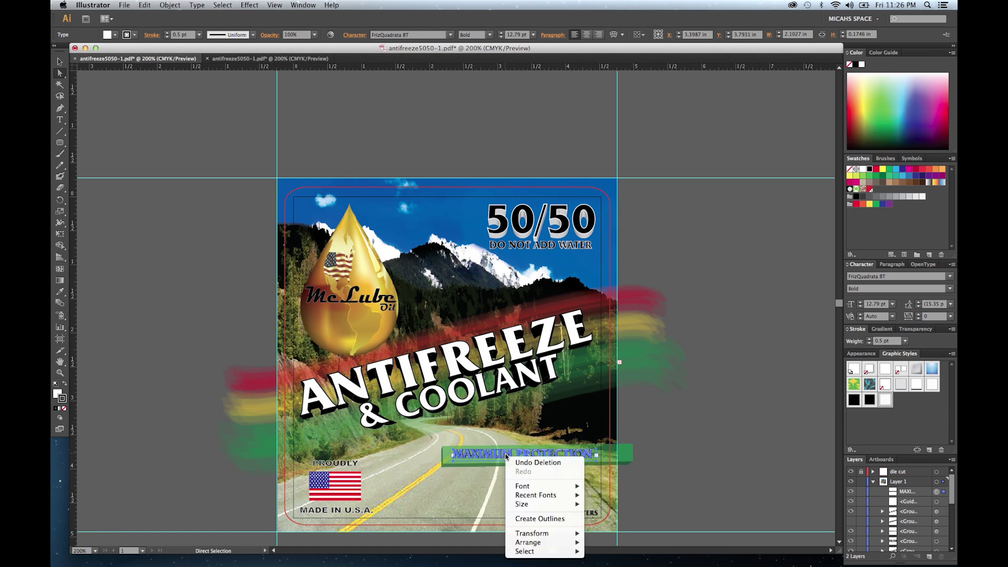
{"action": "key", "text": "Escape"}
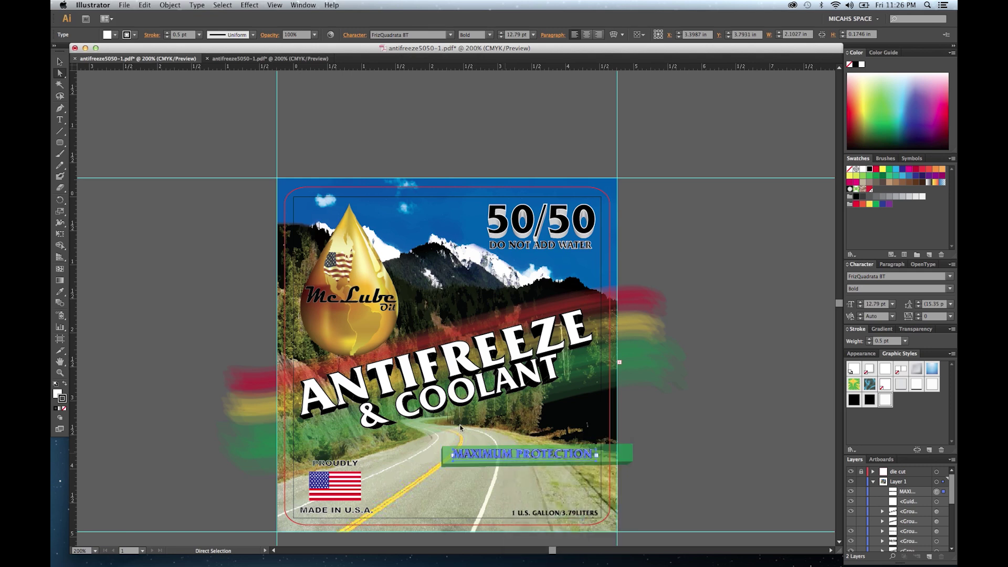
{"action": "key", "text": "super+shift+o"}
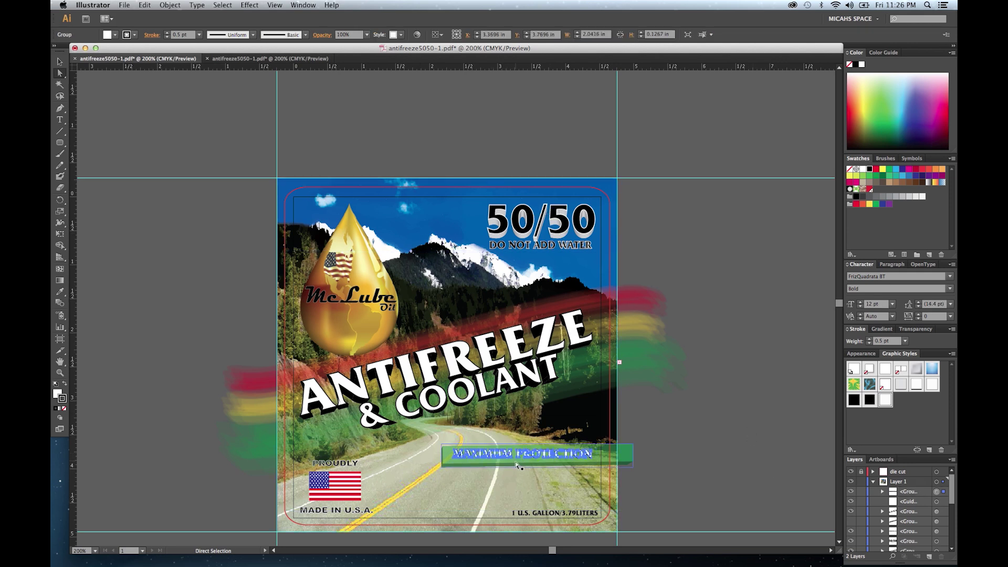
Look up the Create Outlines command among the type commands, and clear the selection on the artwork.
{"action": "left_click", "coordinate": [170, 5]}
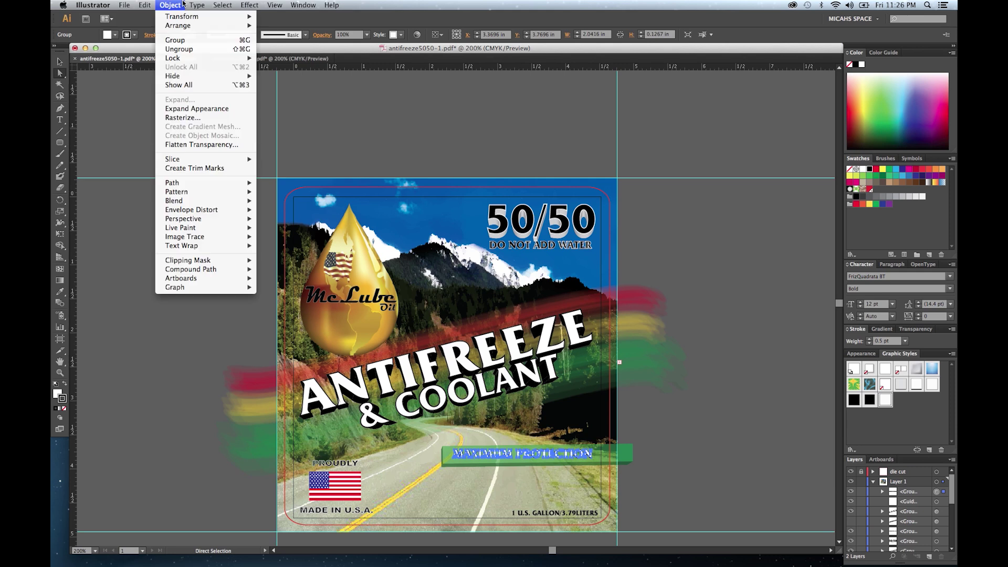
{"action": "mouse_move", "coordinate": [197, 4]}
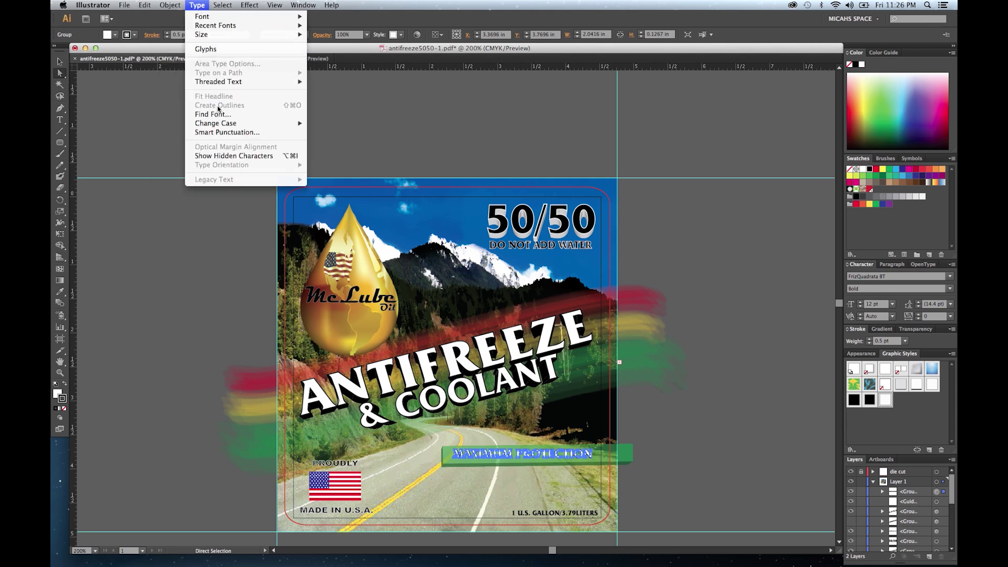
{"action": "left_click", "coordinate": [398, 118]}
{"action": "scroll", "coordinate": [399, 121], "scroll_direction": "down", "scroll_amount": 3}
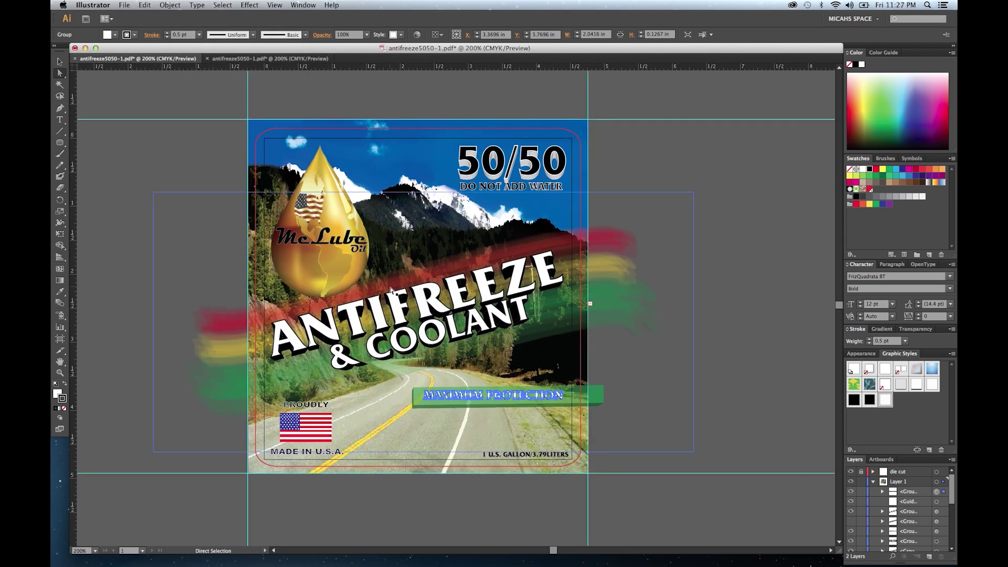
{"action": "key", "text": "super+shift+a"}
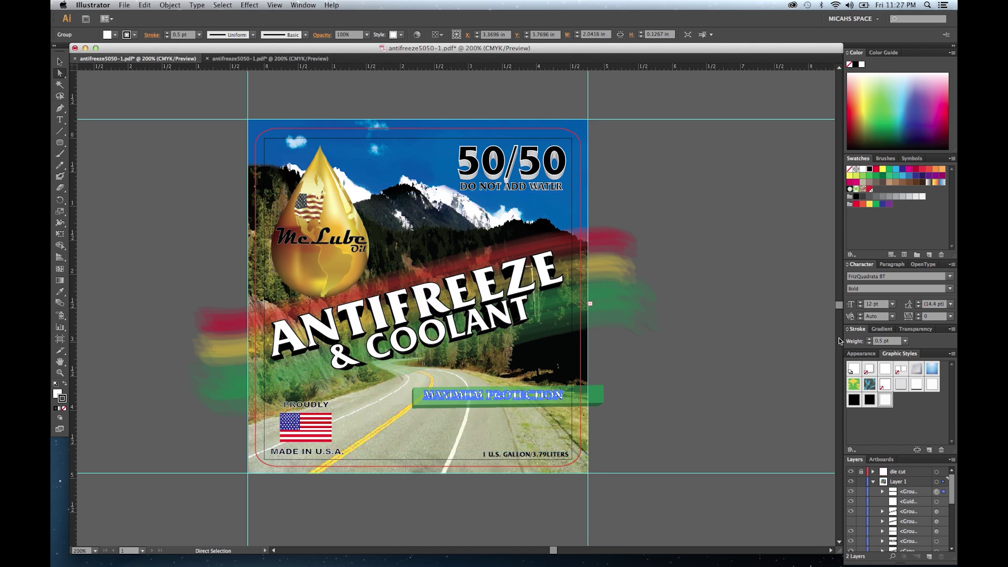
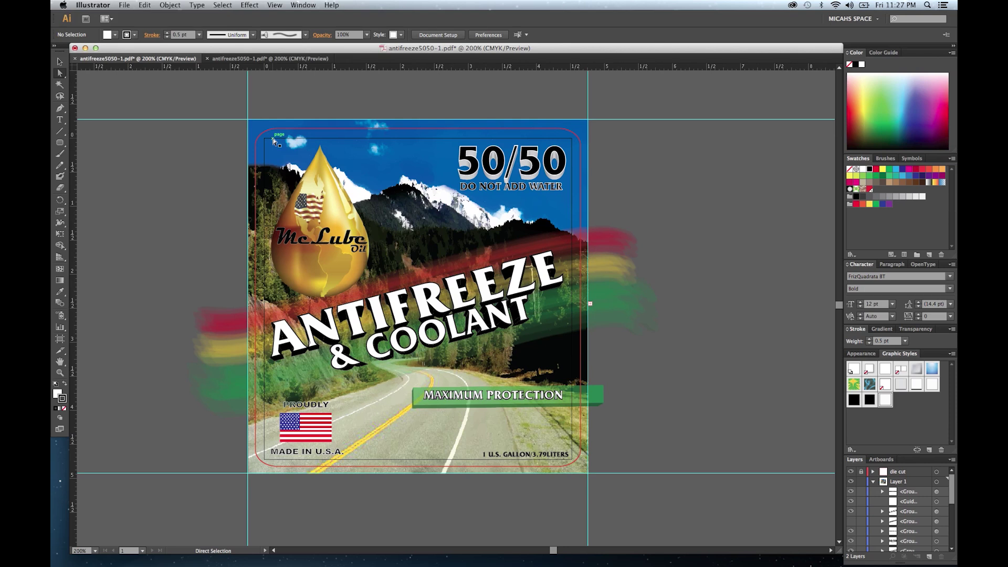
Check the artboard's extents against the label artwork with the Artboard tool.
{"action": "key", "text": "shift+o"}
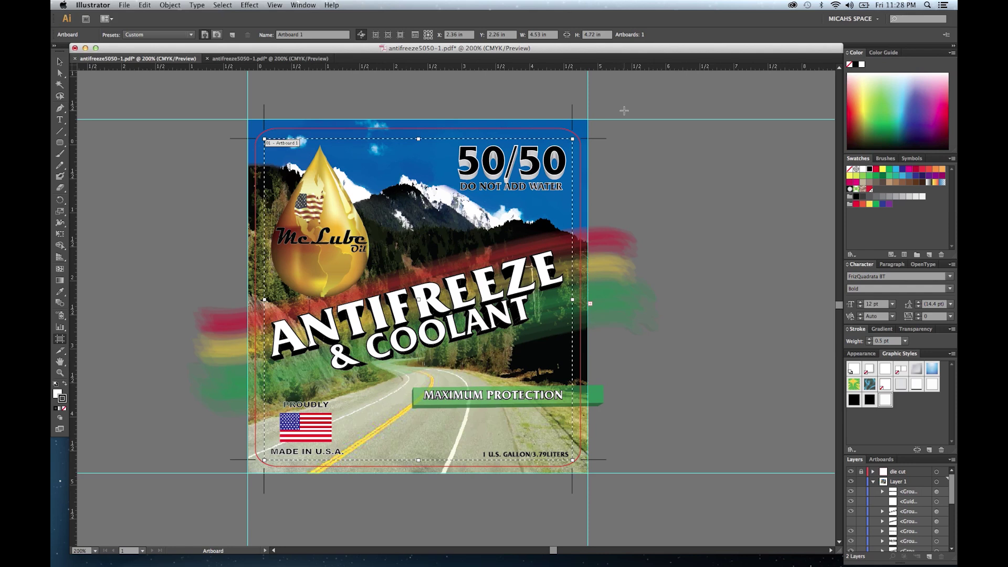
{"action": "key", "text": "a"}
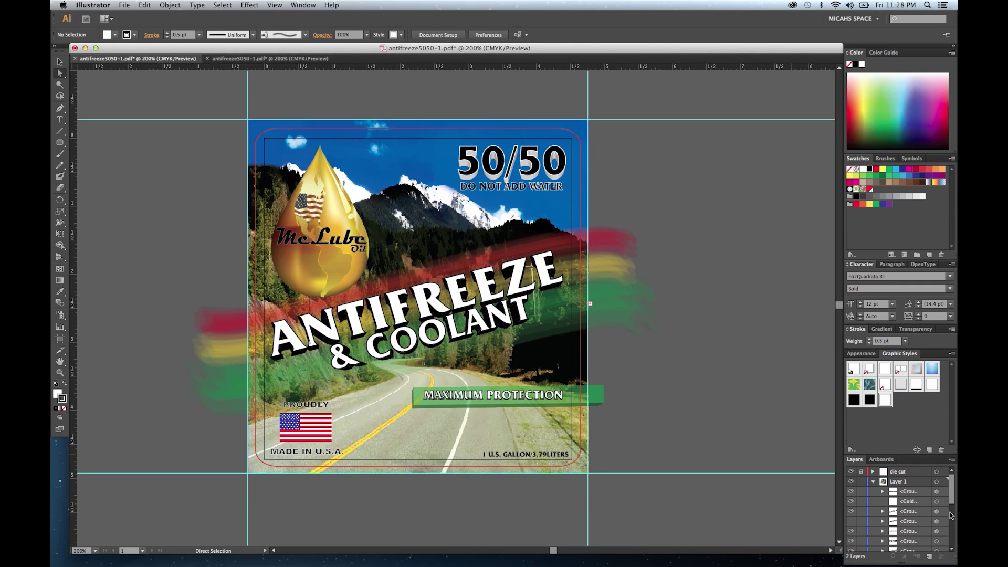
Collapse Layer 1 and add a new layer named DIE CUT/BLEED LINE above it.
{"action": "left_click", "coordinate": [874, 480]}
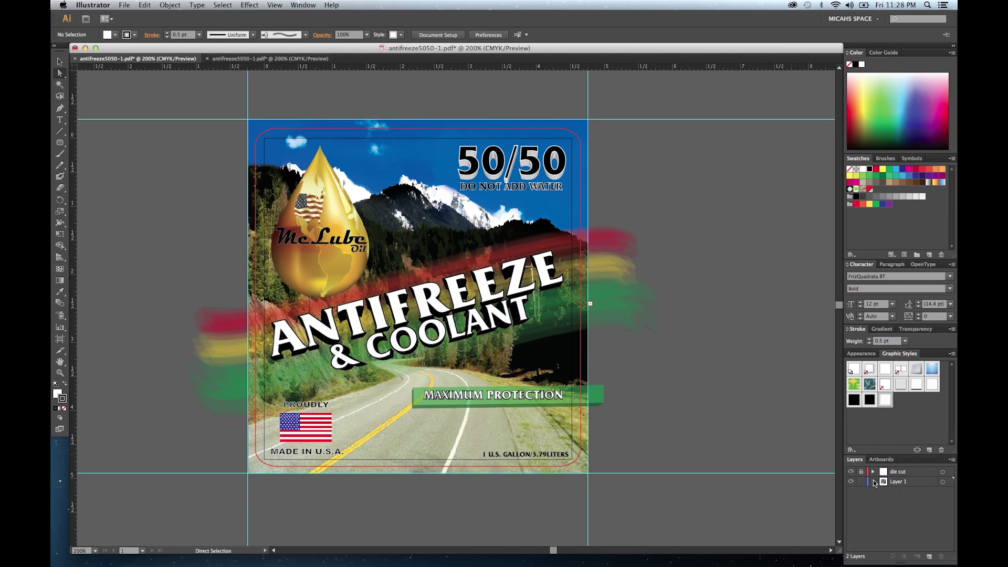
{"action": "left_click", "coordinate": [923, 485]}
{"action": "left_click", "coordinate": [929, 557]}
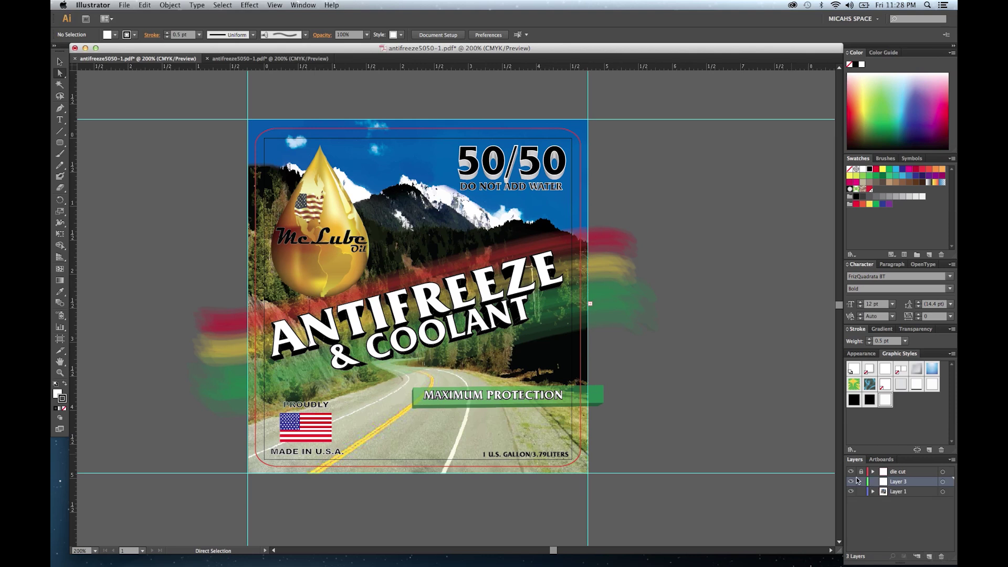
{"action": "double_click", "coordinate": [904, 482]}
{"action": "type", "text": "D"}
{"action": "type", "text": "IE CUT"}
{"action": "type", "text": "/BLEED LINE"}
{"action": "left_click", "coordinate": [943, 503]}
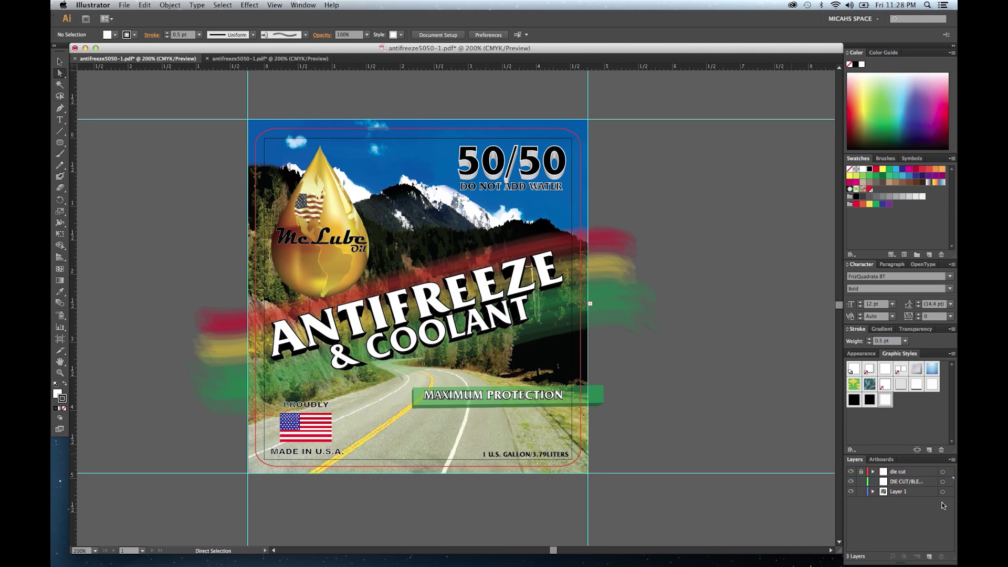
Unlock the old die cut layer and delete it together with its outline.
{"action": "left_click", "coordinate": [860, 472]}
{"action": "left_click", "coordinate": [943, 471]}
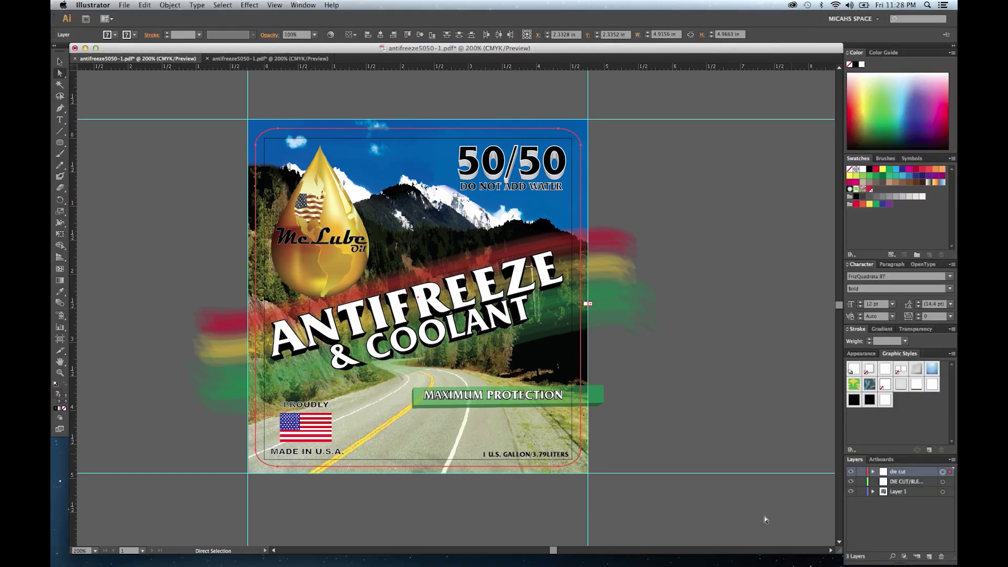
{"action": "left_click", "coordinate": [941, 556]}
{"action": "left_click", "coordinate": [573, 284]}
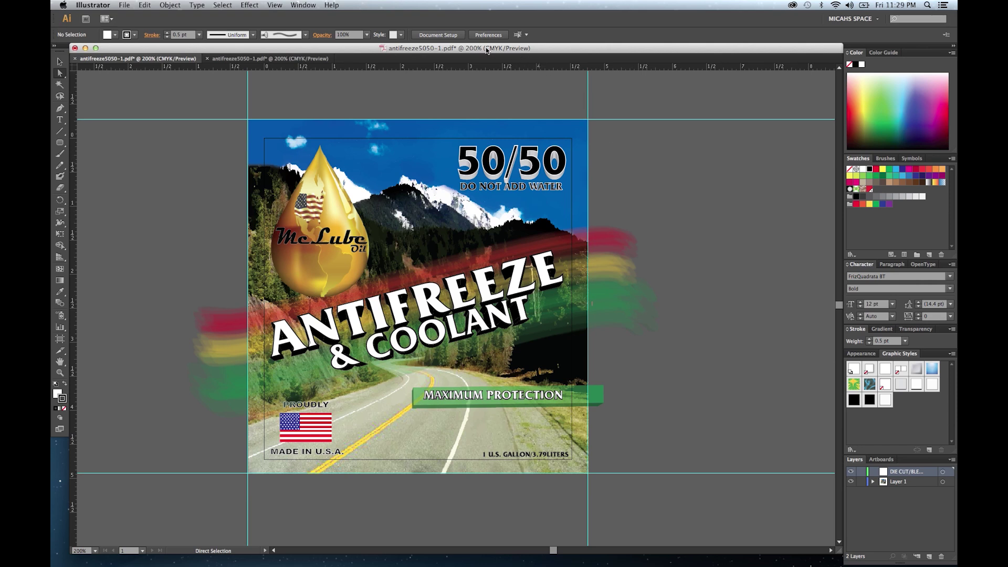
Set the document bleed to 0.125 in on all four sides.
{"action": "left_click", "coordinate": [438, 35]}
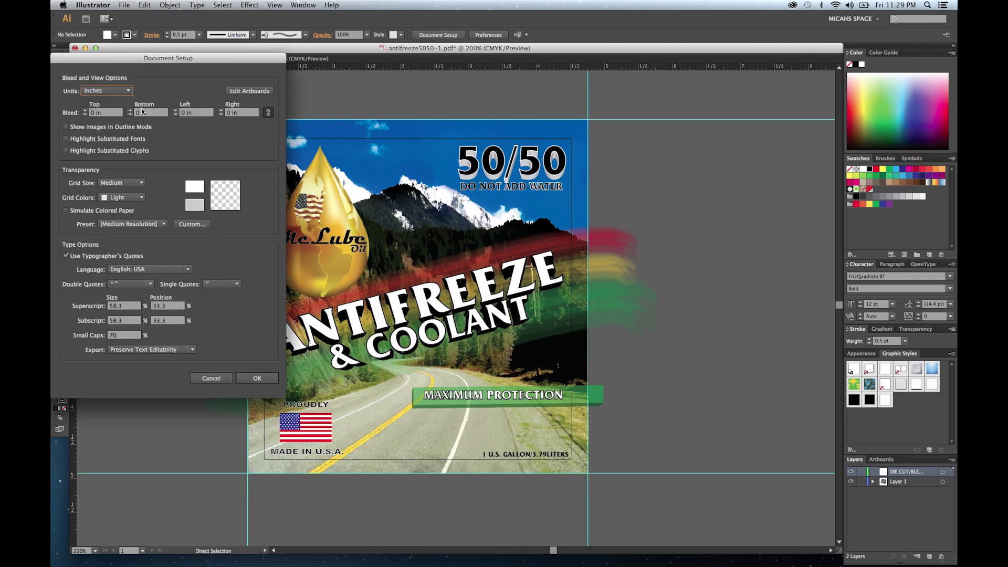
{"action": "left_click", "coordinate": [85, 110]}
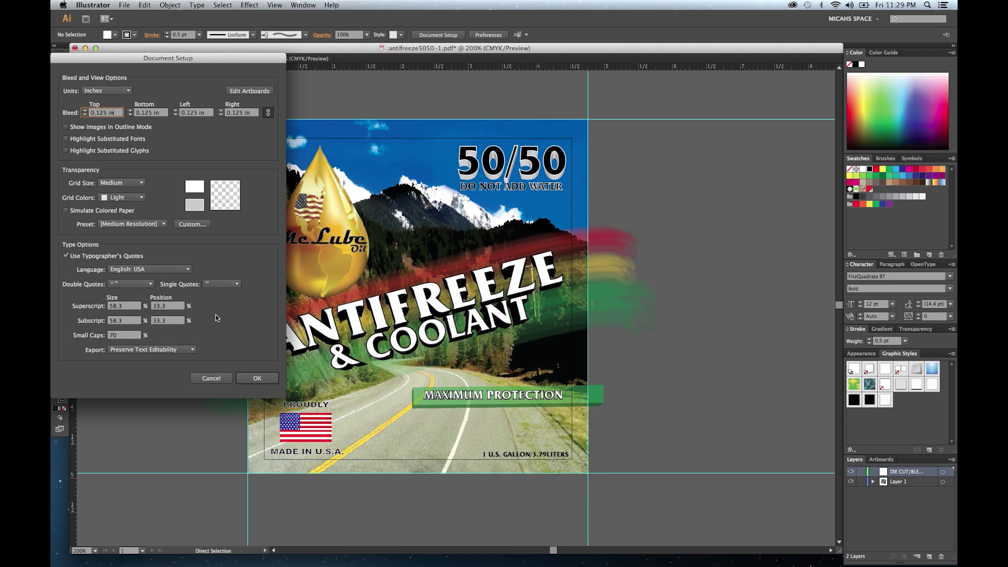
{"action": "left_click", "coordinate": [248, 379]}
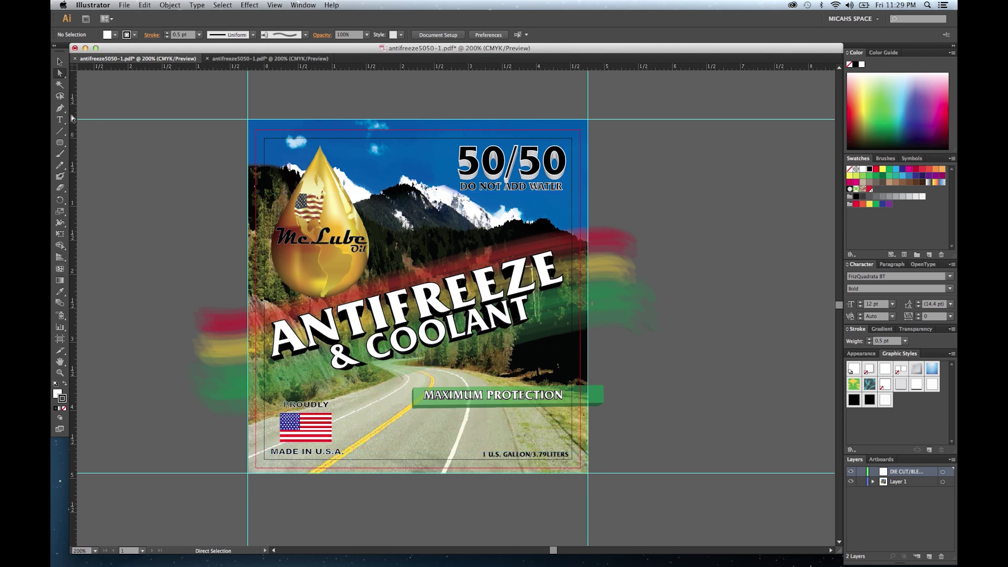
Draw a rounded rectangle about 4.78 by 4.97 in along the bleed line, from corner to corner.
{"action": "left_click", "coordinate": [60, 142]}
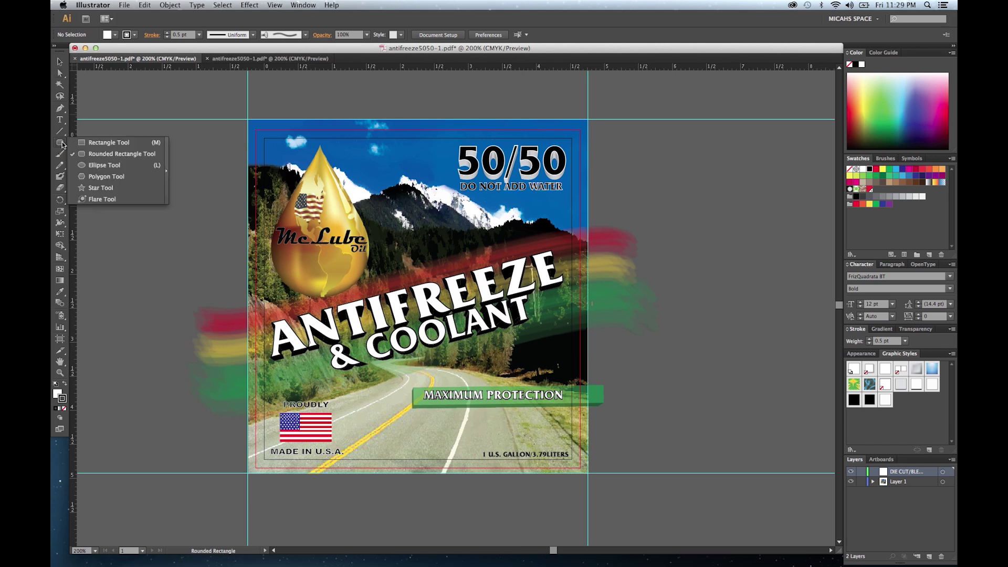
{"action": "left_click", "coordinate": [125, 156]}
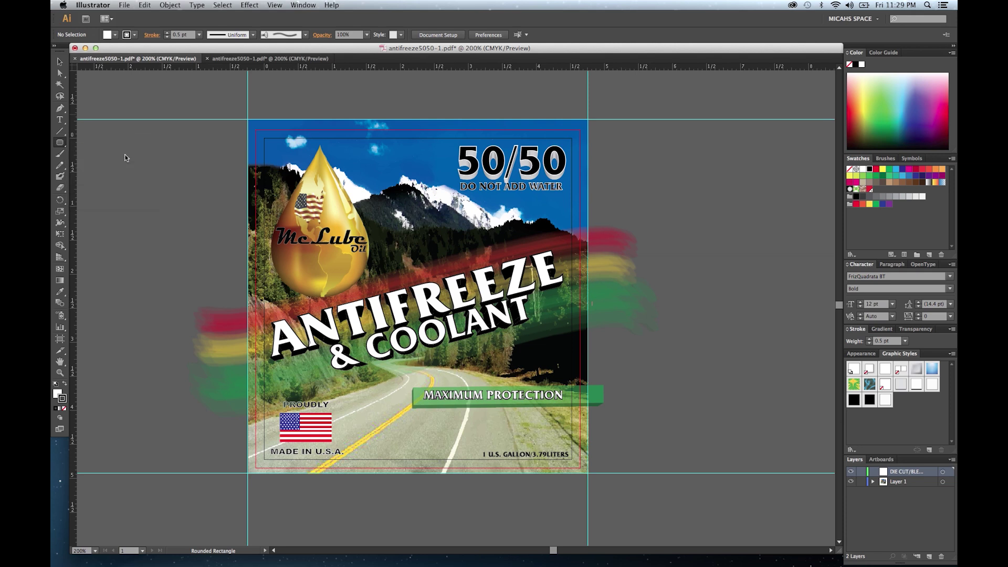
{"action": "left_click", "coordinate": [152, 130]}
{"action": "key", "text": "Escape"}
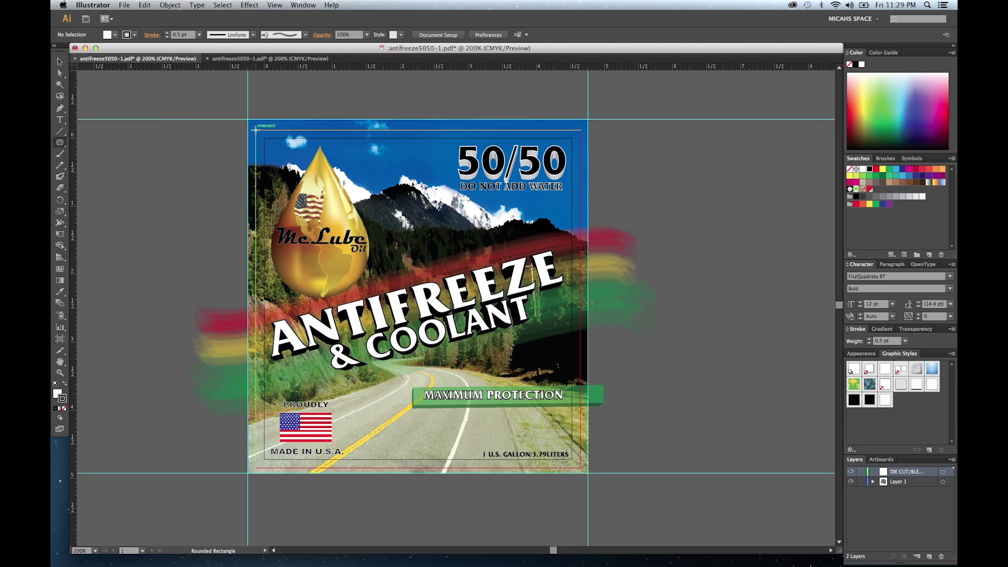
{"action": "left_click_drag", "start_coordinate": [256, 128], "coordinate": [581, 467]}
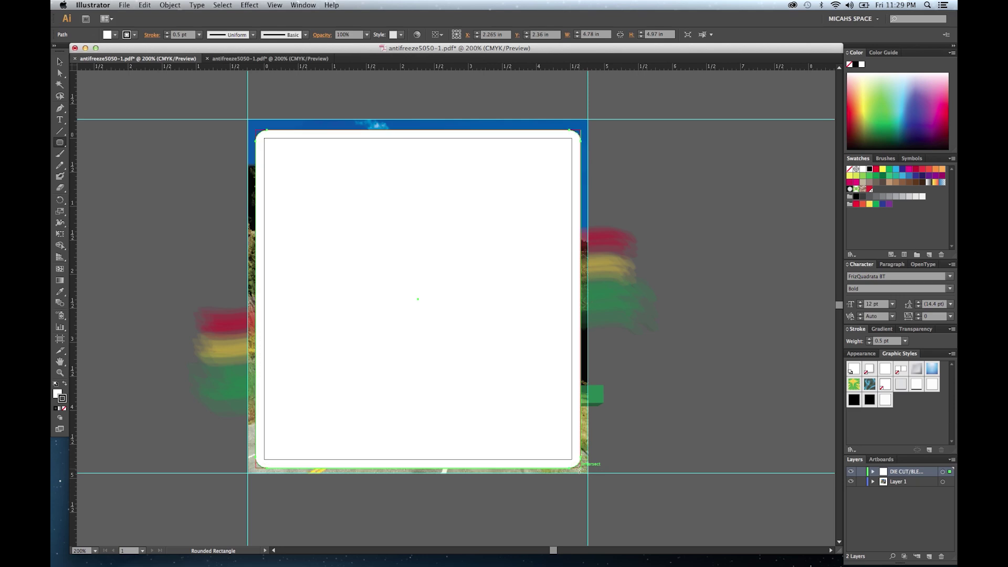
Remove the rounded rectangle's fill and give its stroke the red swatch C=0 M=100 Y=100 K=0.
{"action": "left_click", "coordinate": [64, 409]}
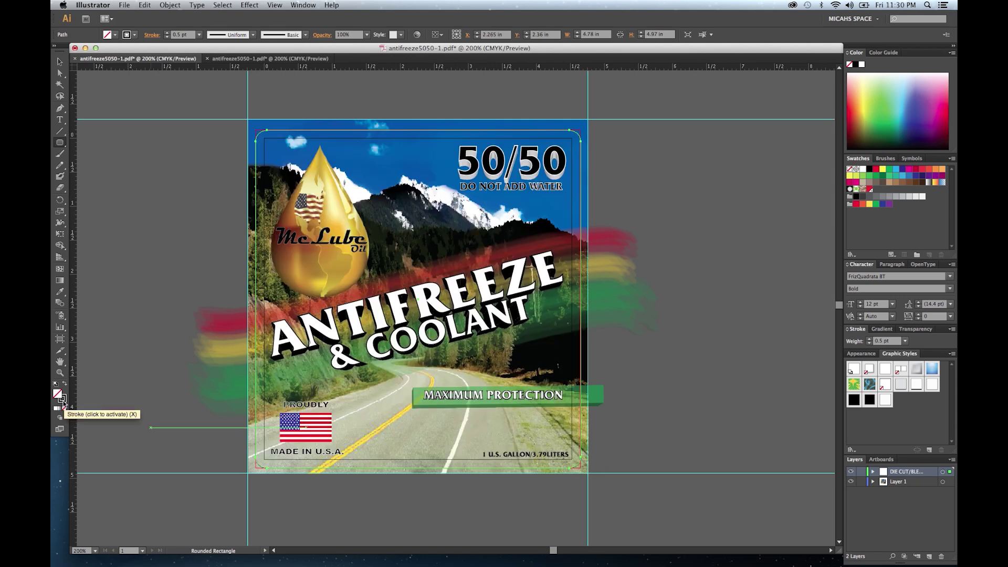
{"action": "left_click", "coordinate": [61, 398]}
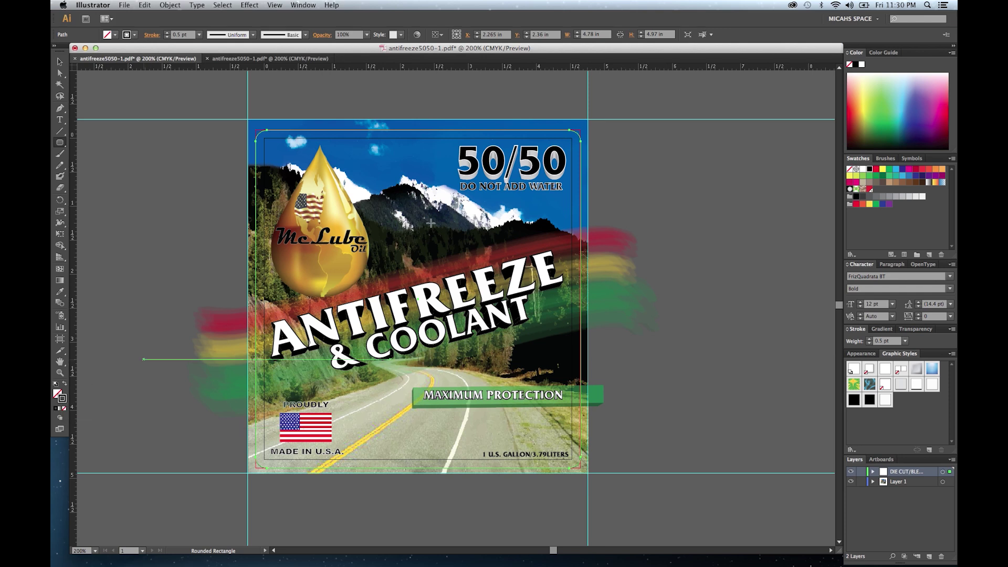
{"action": "left_click", "coordinate": [853, 115]}
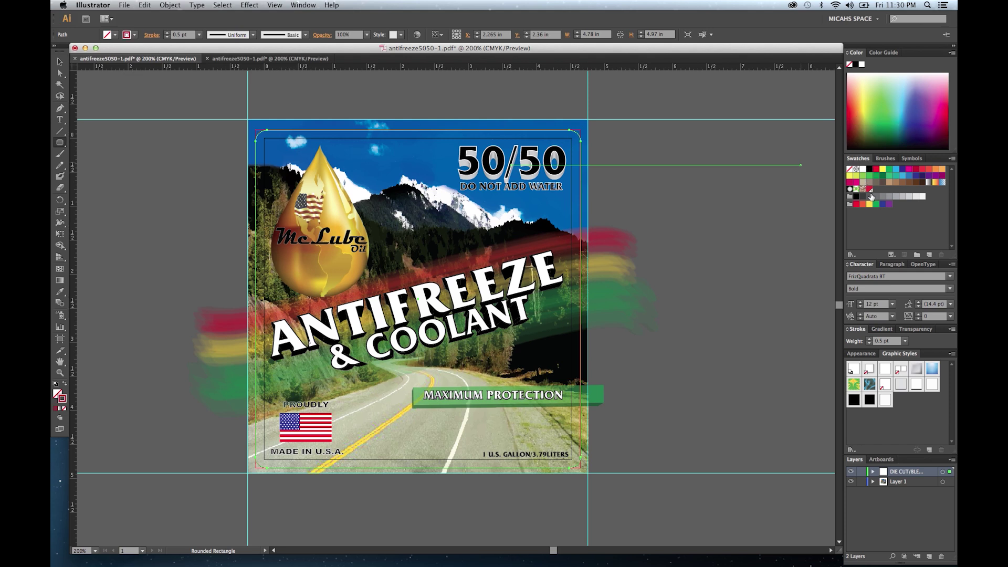
{"action": "left_click", "coordinate": [856, 203]}
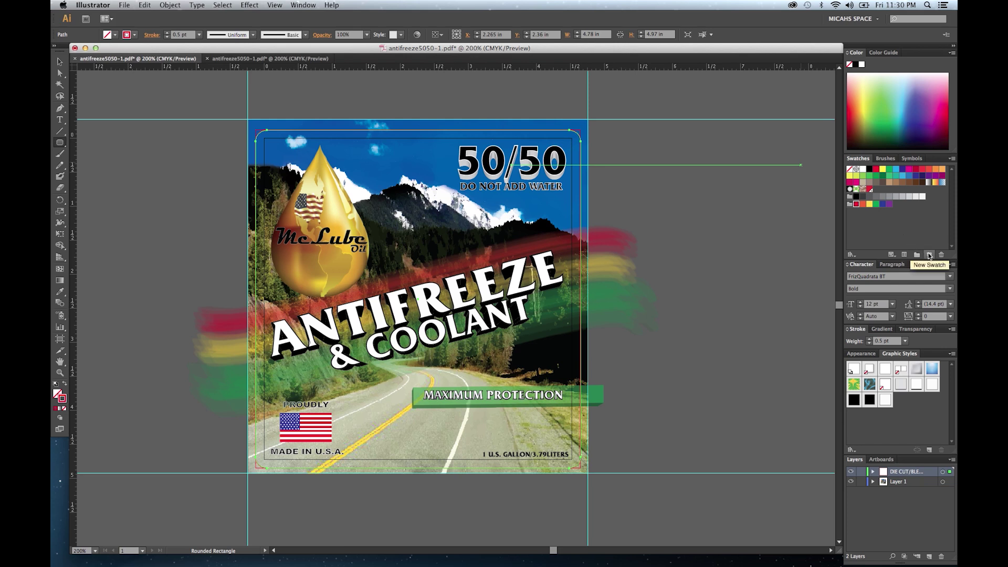
Create a CMYK spot color swatch from the red stroke, named DIE CUT/BLEED LINE COLOR.
{"action": "left_click", "coordinate": [928, 255]}
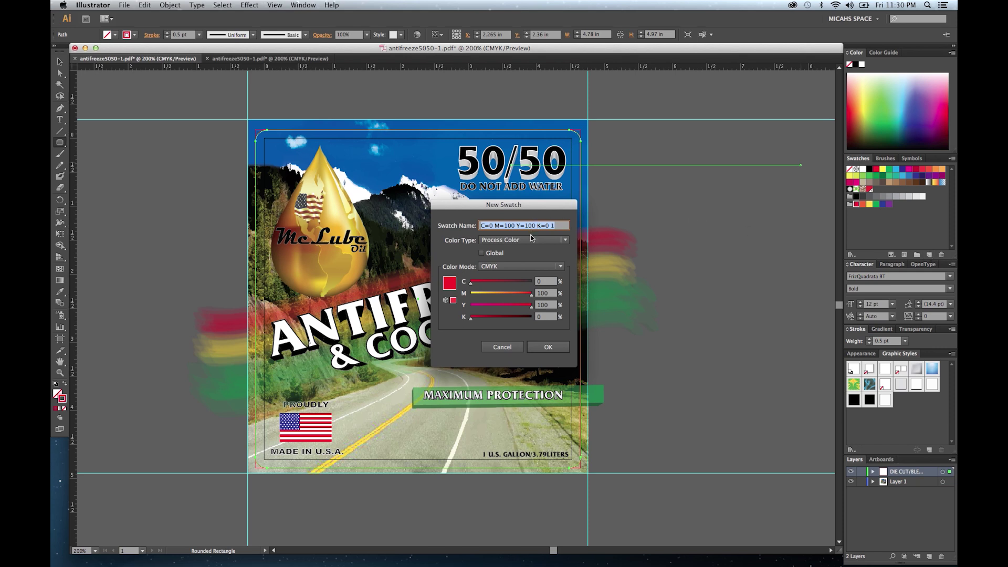
{"action": "left_click", "coordinate": [503, 346]}
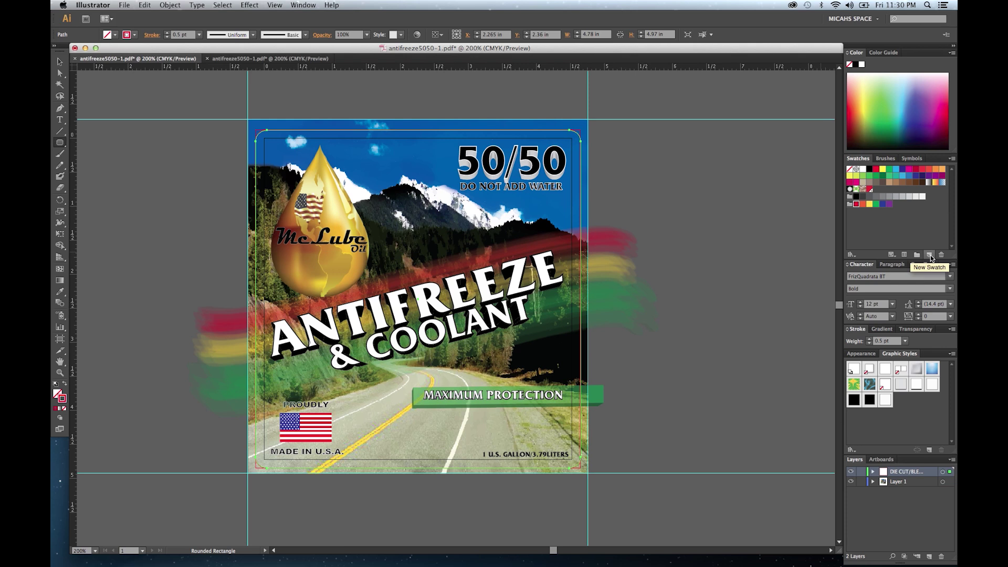
{"action": "left_click", "coordinate": [929, 255]}
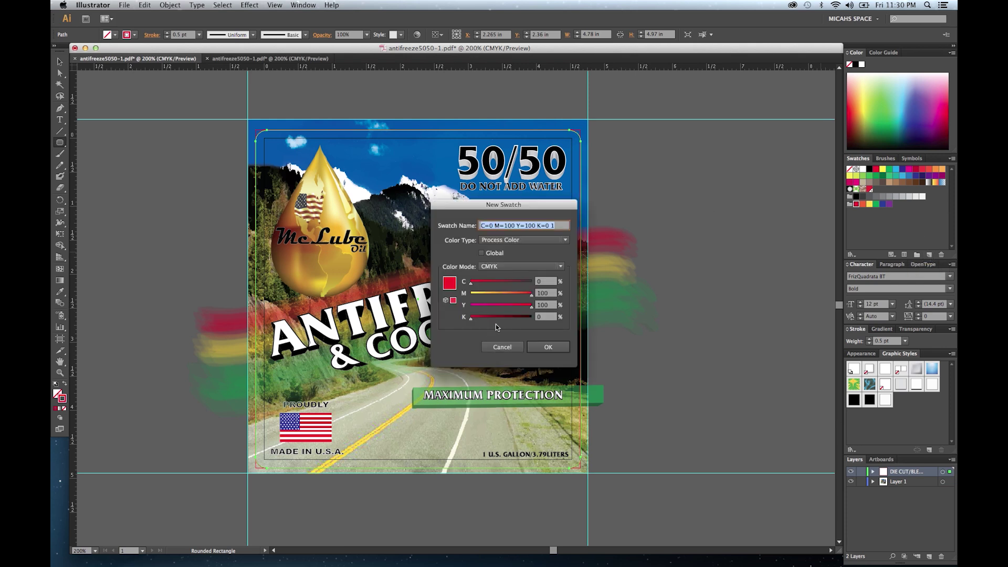
{"action": "left_click", "coordinate": [515, 263]}
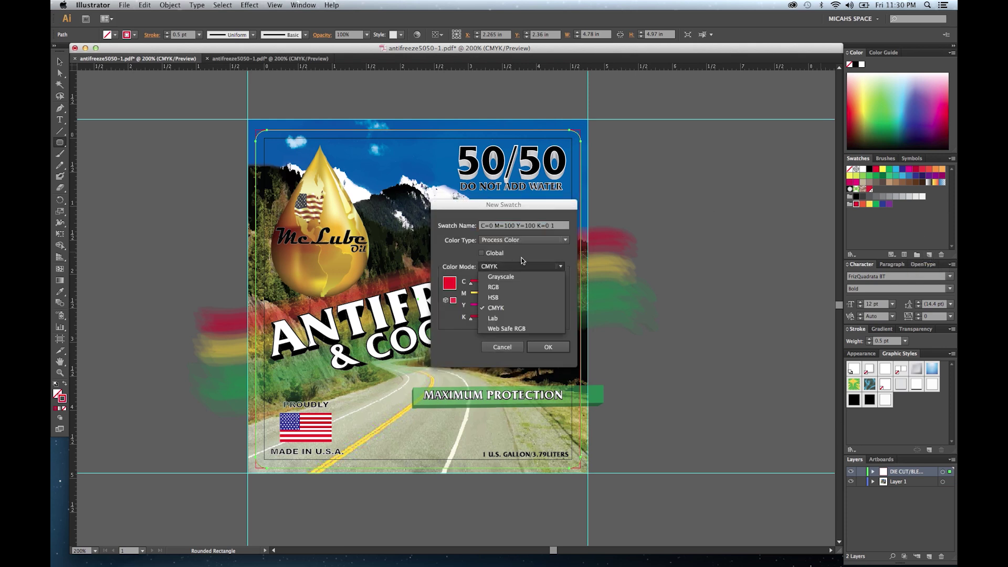
{"action": "left_click", "coordinate": [519, 261]}
{"action": "left_click", "coordinate": [515, 240]}
{"action": "triple_click", "coordinate": [556, 226]}
{"action": "type", "text": "DIE CUT/B"}
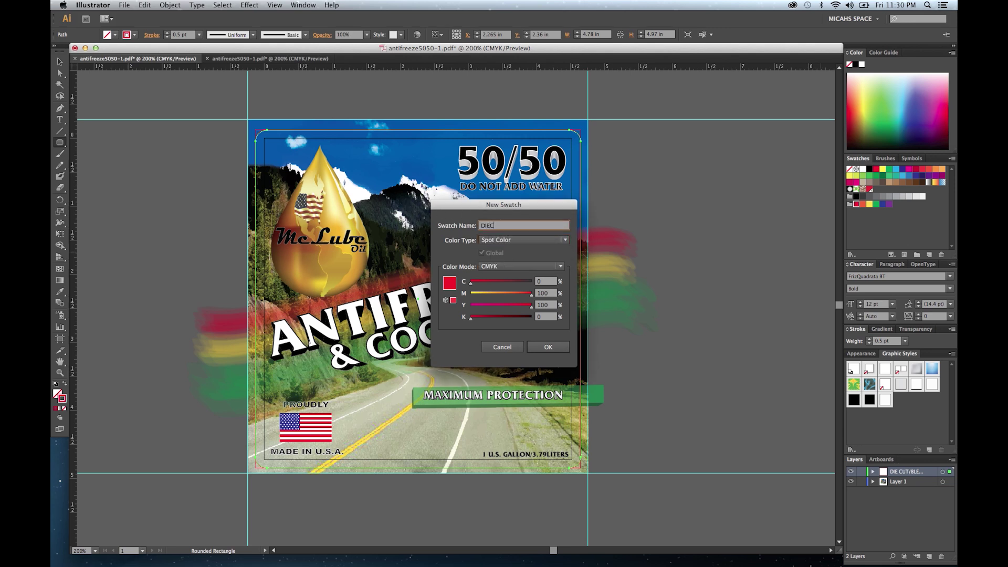
{"action": "type", "text": "LEED LINE COLOR"}
{"action": "key", "text": "Return"}
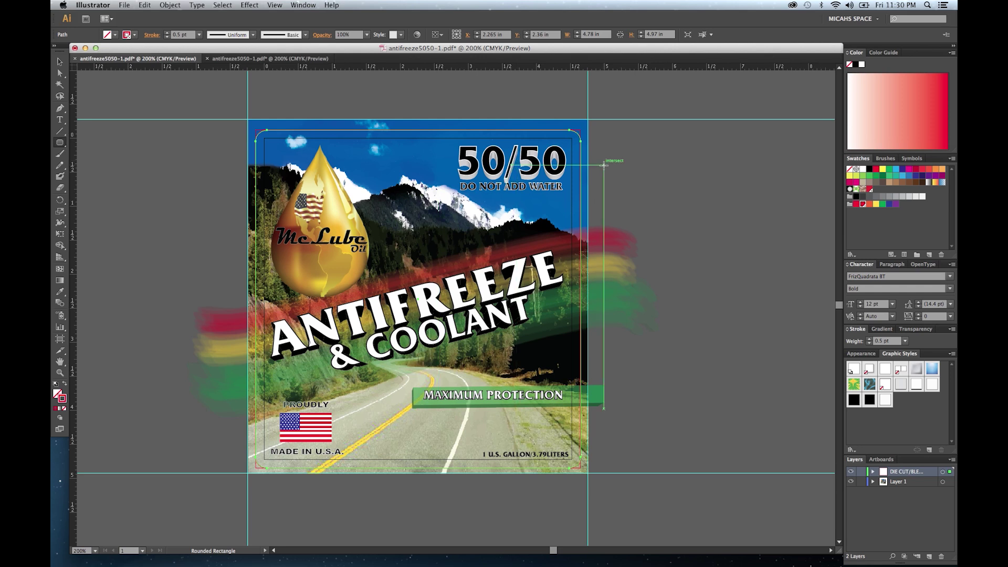
Deselect the rounded rectangle and lock the DIE CUT/BLEED LINE layer.
{"action": "key", "text": "a"}
{"action": "left_click", "coordinate": [663, 177]}
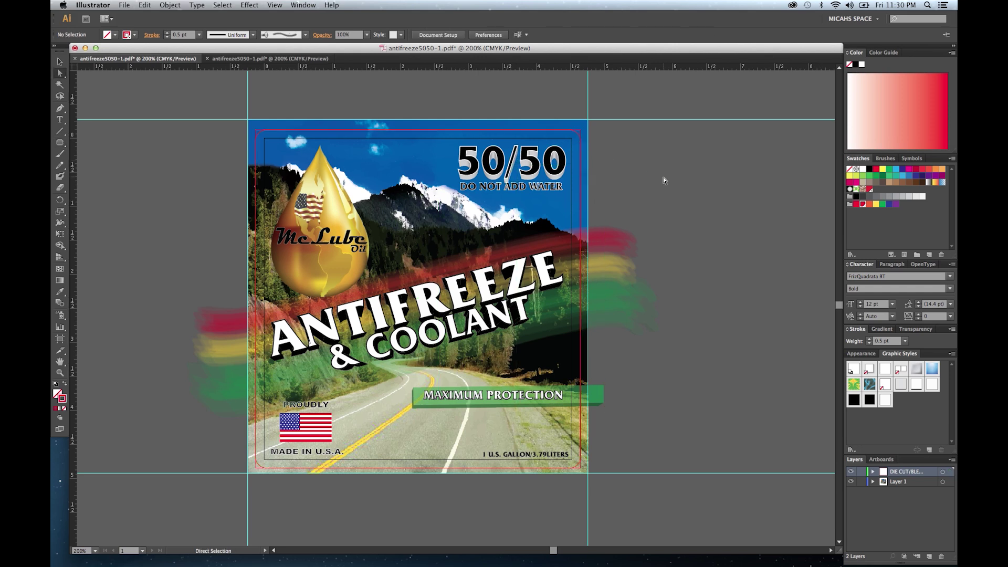
{"action": "left_click", "coordinate": [860, 471]}
Set the document bleed to 0 in on all four sides.
{"action": "left_click", "coordinate": [453, 35]}
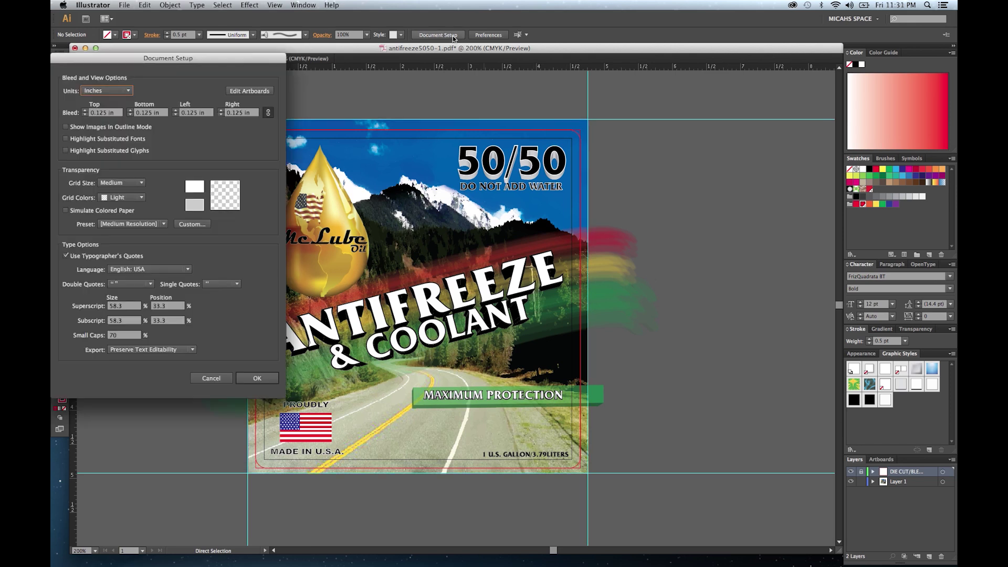
{"action": "left_click", "coordinate": [131, 114]}
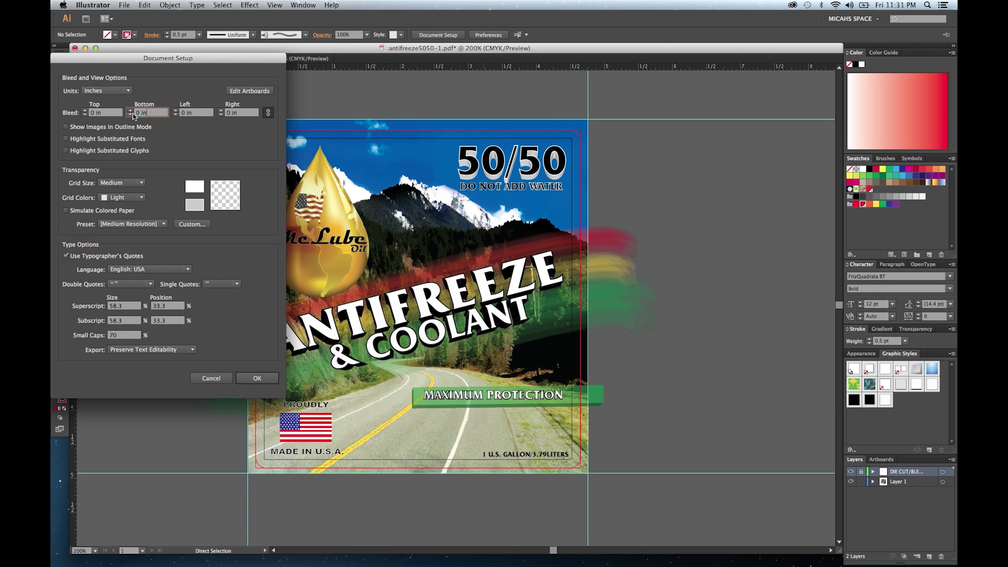
{"action": "left_click", "coordinate": [260, 379]}
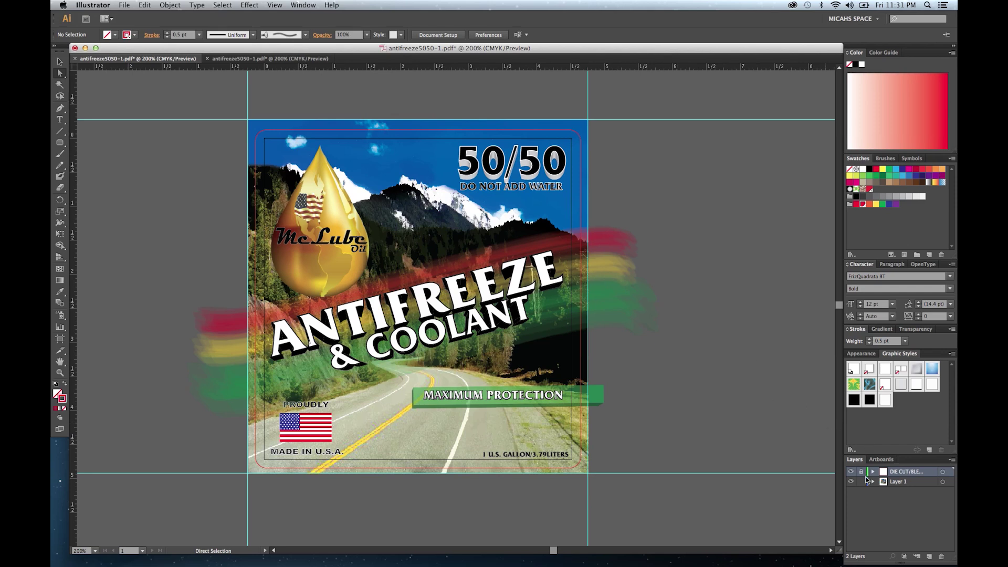
Examine the groups and images inside Layer 1 and look over the whole label artwork.
{"action": "left_click", "coordinate": [873, 481]}
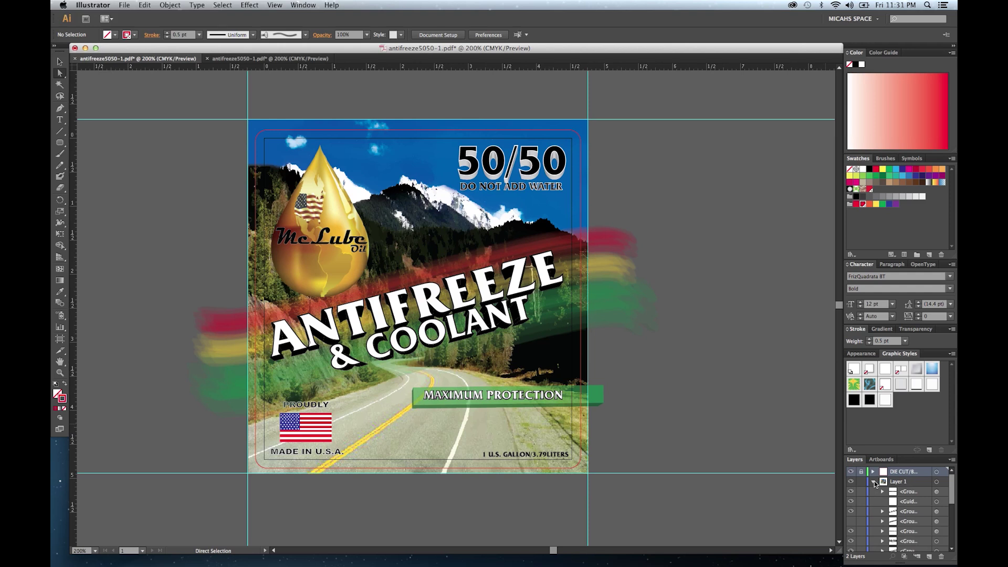
{"action": "scroll", "coordinate": [903, 513], "scroll_direction": "down", "scroll_amount": 5}
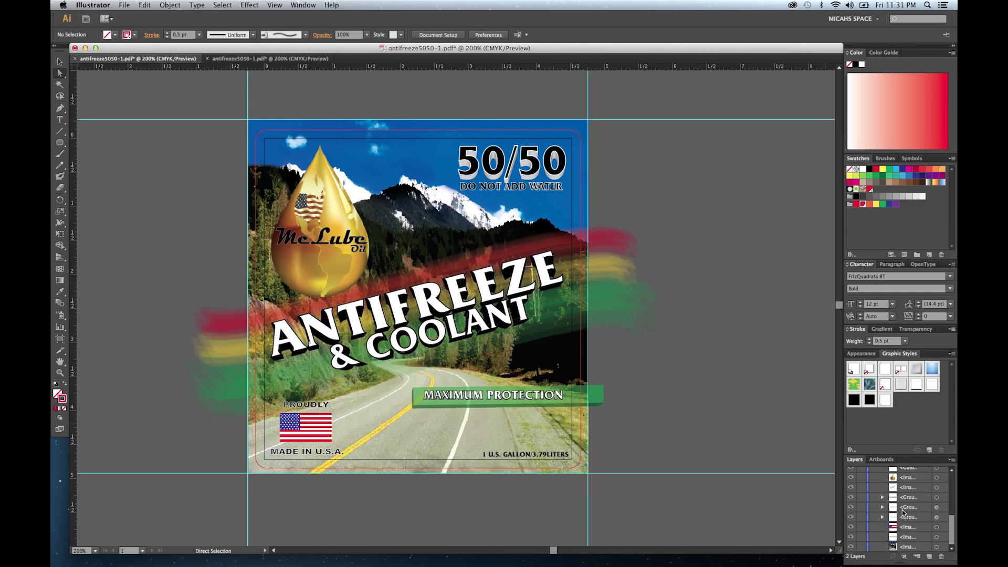
{"action": "left_click", "coordinate": [905, 507]}
{"action": "scroll", "coordinate": [786, 410], "scroll_direction": "up", "scroll_amount": 6}
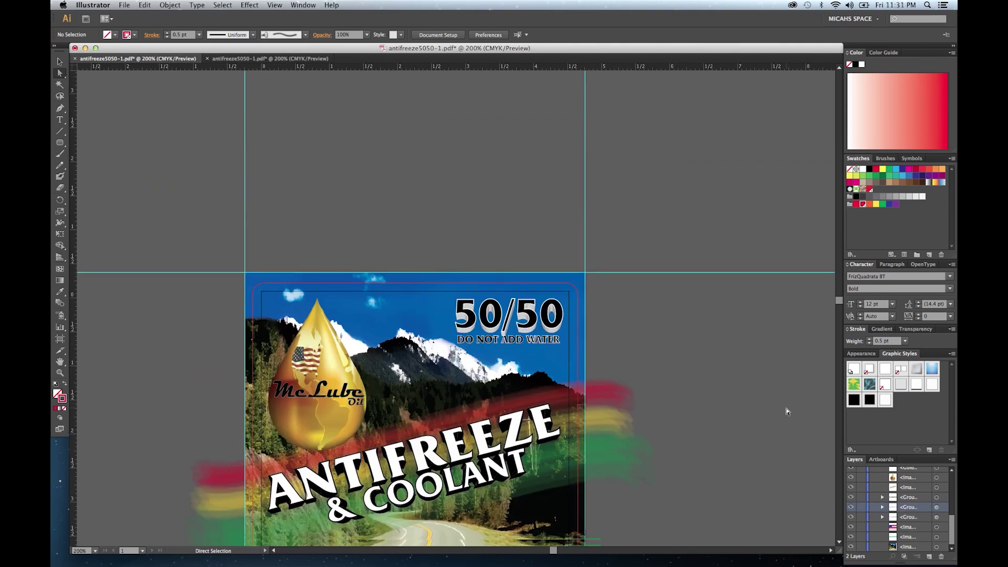
{"action": "scroll", "coordinate": [785, 410], "scroll_direction": "down", "scroll_amount": 8}
{"action": "scroll", "coordinate": [902, 499], "scroll_direction": "up", "scroll_amount": 10}
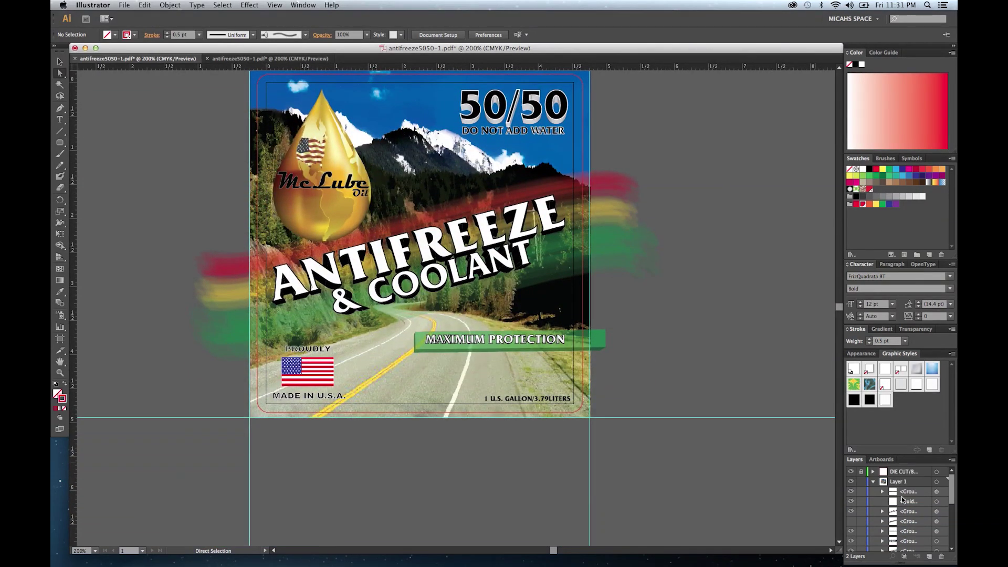
{"action": "left_click", "coordinate": [873, 481]}
{"action": "scroll", "coordinate": [772, 446], "scroll_direction": "up", "scroll_amount": 3}
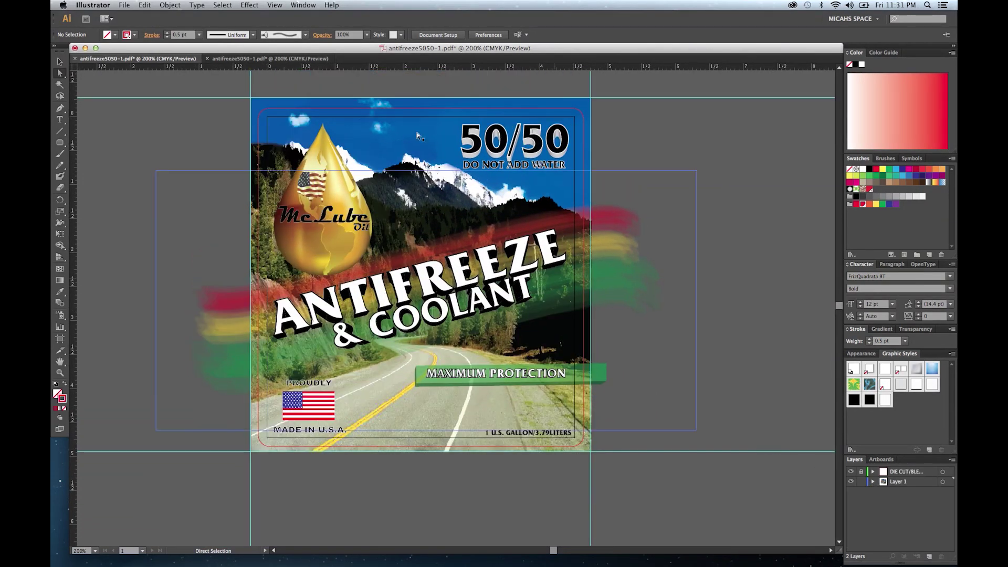
Save the label as antifreeze5050-1.pdf in Adobe PDF format in the print ready folder, replacing the existing file.
{"action": "left_click", "coordinate": [124, 4]}
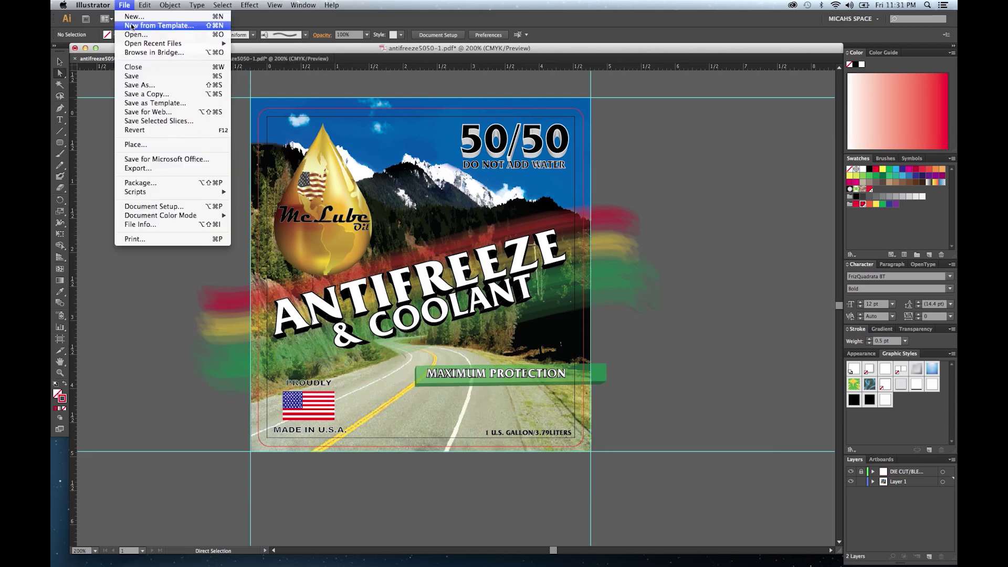
{"action": "left_click", "coordinate": [151, 84]}
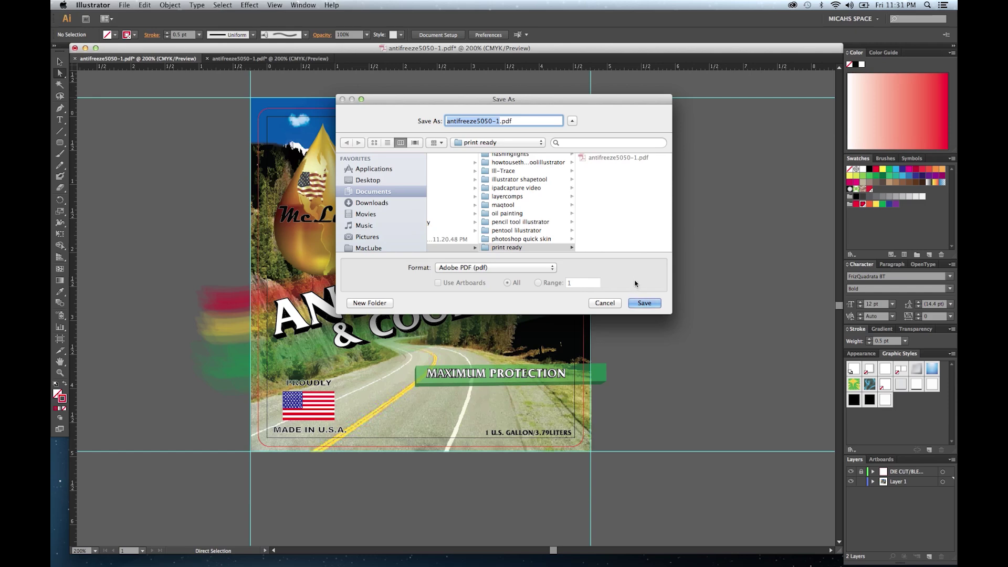
{"action": "left_click", "coordinate": [641, 303]}
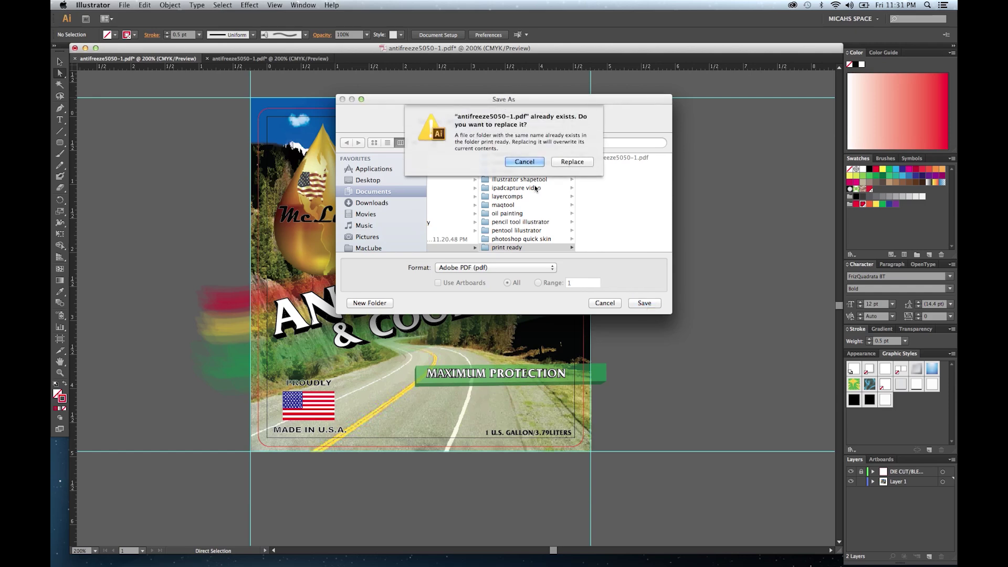
{"action": "left_click", "coordinate": [586, 163]}
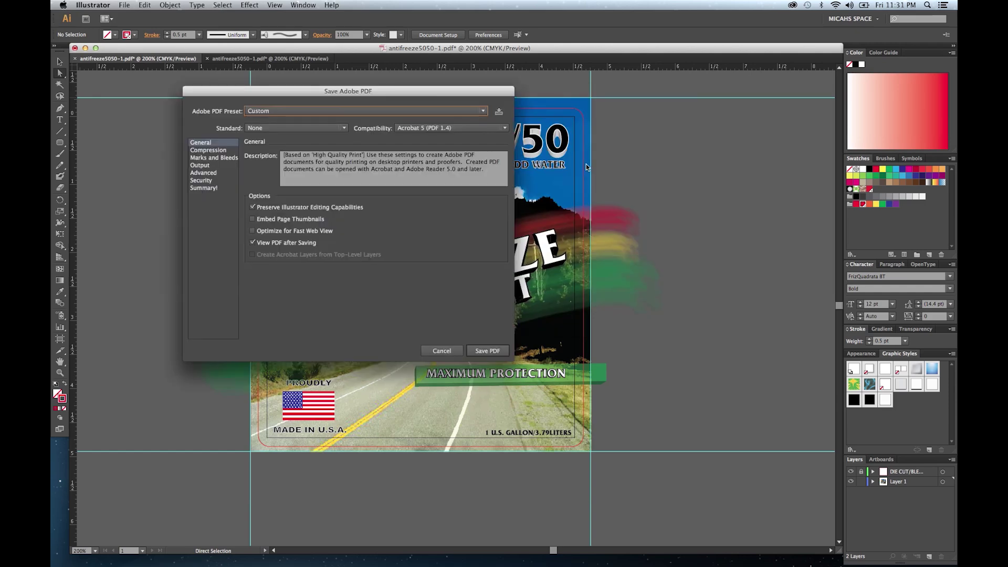
Choose the High Quality Print PDF preset and turn off Optimize for Fast Web View.
{"action": "left_click", "coordinate": [392, 116]}
{"action": "left_click", "coordinate": [329, 142]}
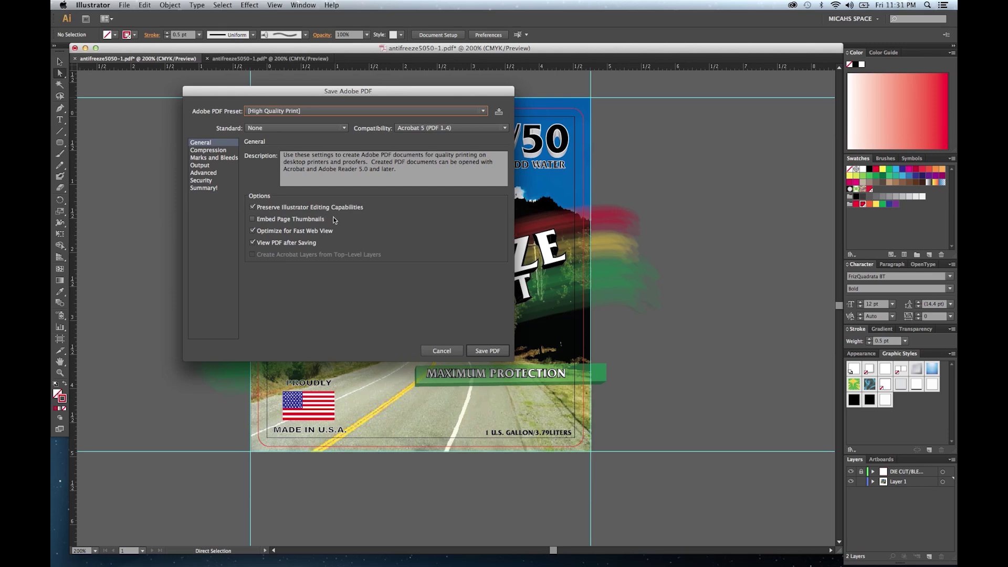
{"action": "left_click", "coordinate": [262, 234]}
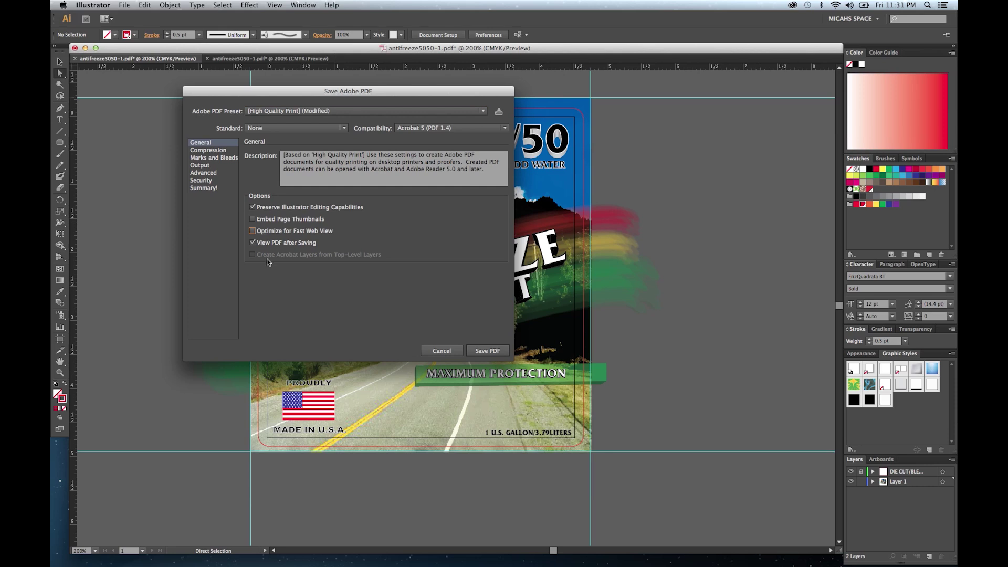
Set the PDF bleeds to 0.5 in on all four sides with all printer's marks off, and save the PDF.
{"action": "left_click", "coordinate": [221, 159]}
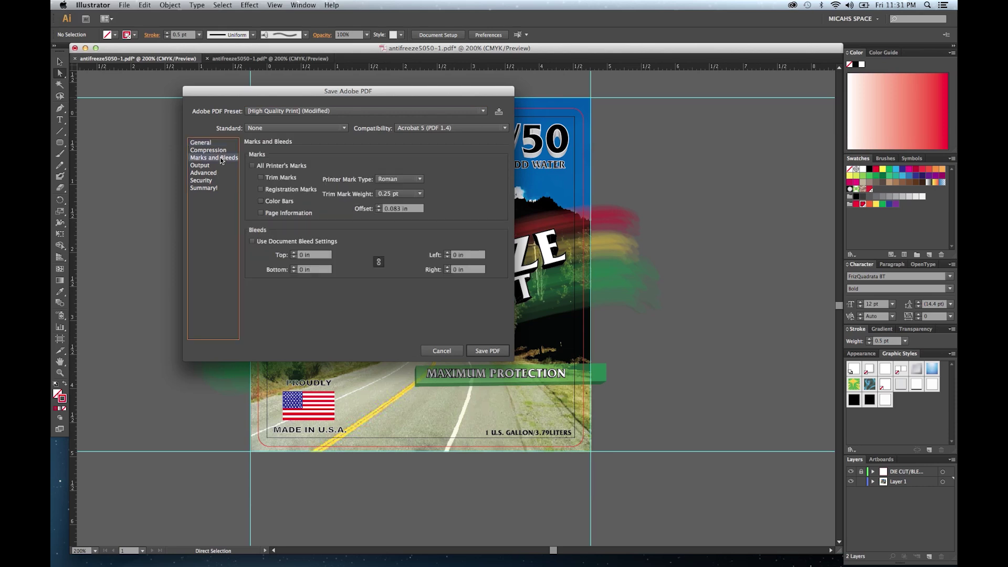
{"action": "left_click", "coordinate": [253, 166]}
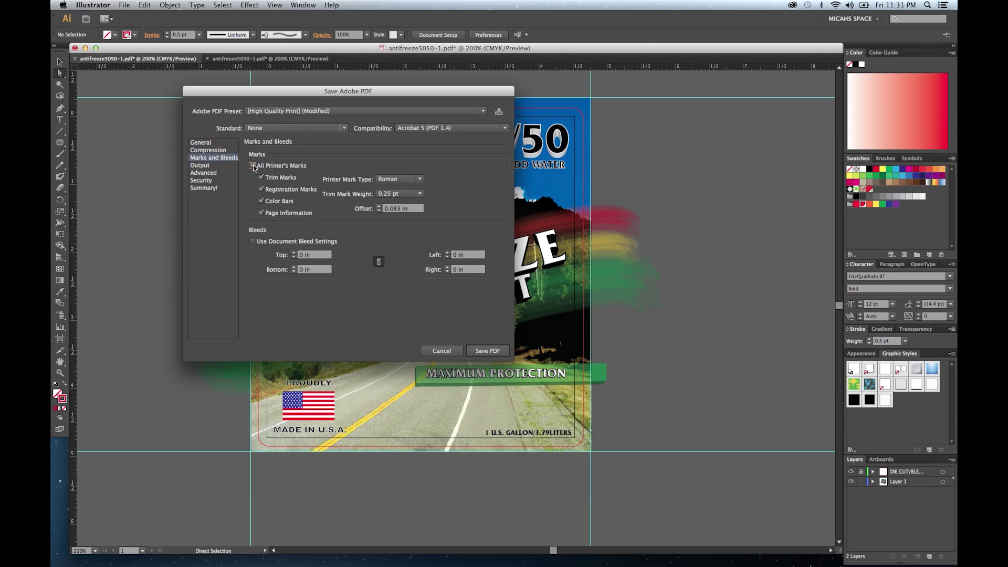
{"action": "left_click", "coordinate": [254, 166]}
{"action": "left_click", "coordinate": [304, 255]}
{"action": "type", "text": "0.75"}
{"action": "left_click", "coordinate": [294, 253]}
{"action": "left_click", "coordinate": [294, 253]}
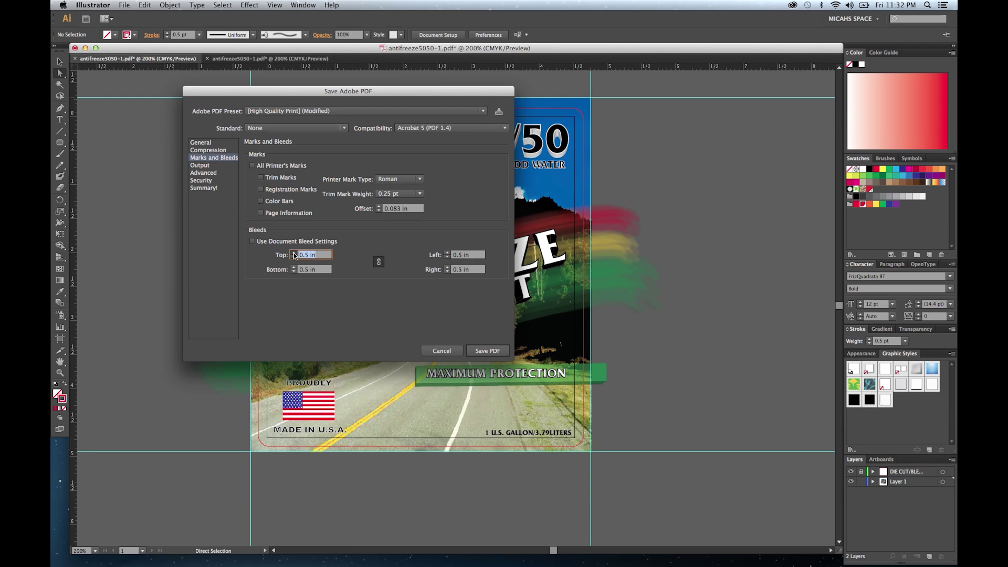
{"action": "left_click", "coordinate": [493, 351]}
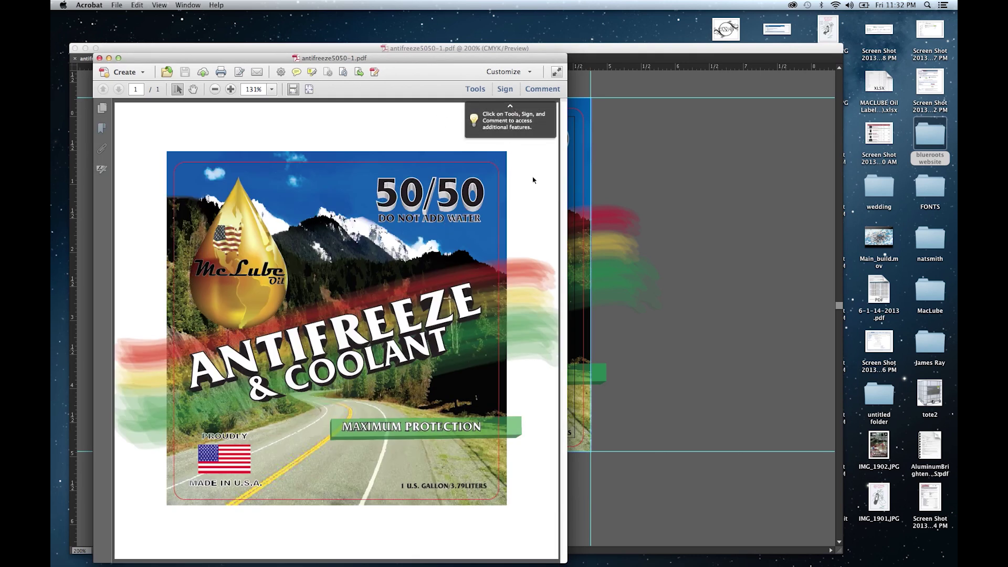
Examine the whole saved label PDF enlarged in Acrobat, including the die line and bleed area, and return to Illustrator.
{"action": "left_click", "coordinate": [118, 58]}
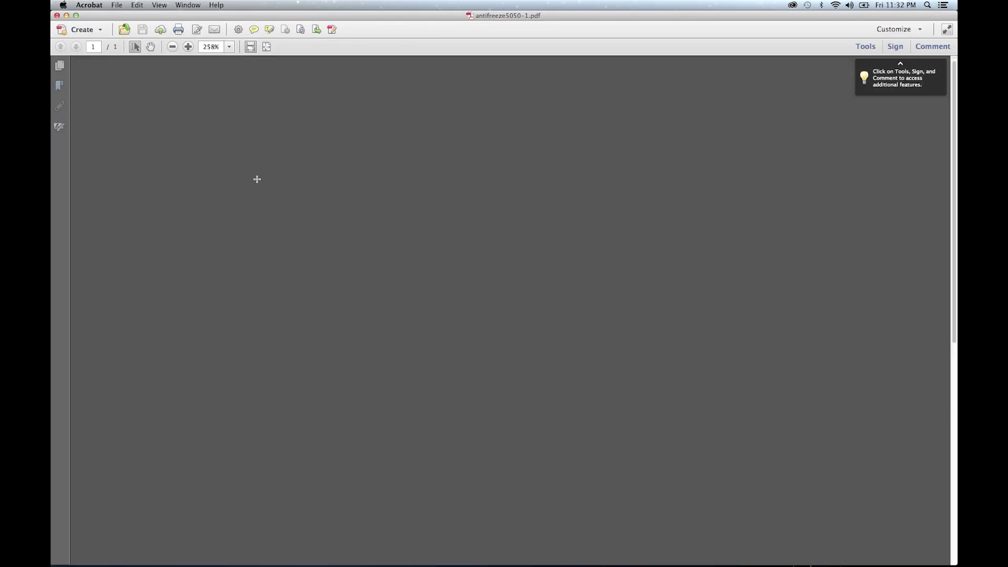
{"action": "scroll", "coordinate": [306, 225], "scroll_direction": "down", "scroll_amount": 2}
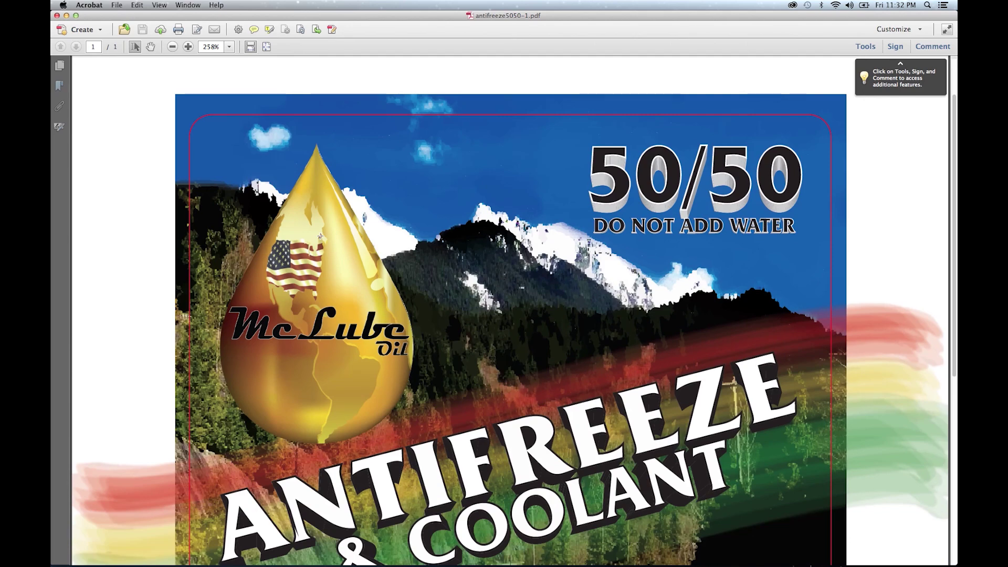
{"action": "scroll", "coordinate": [321, 236], "scroll_direction": "down", "scroll_amount": 12}
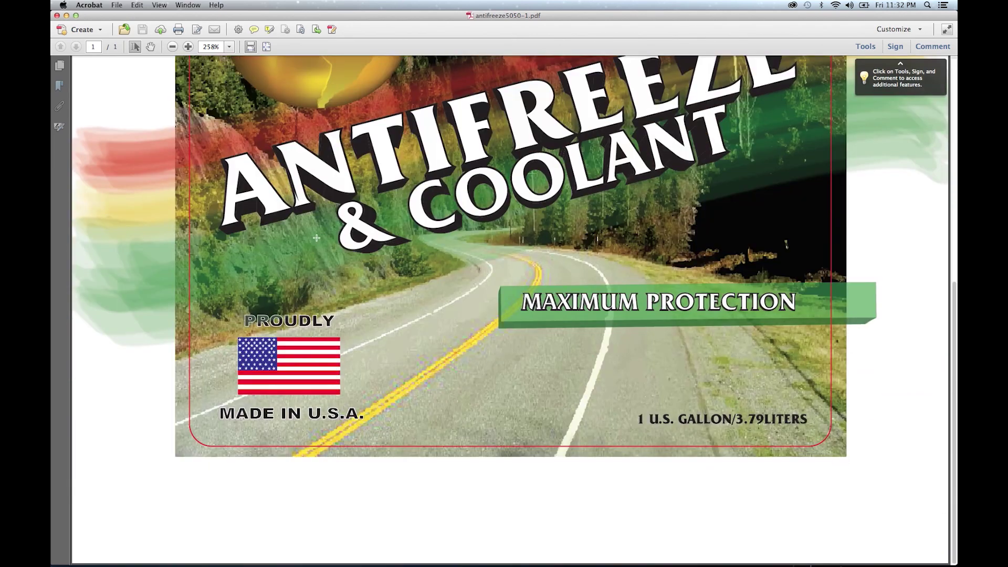
{"action": "scroll", "coordinate": [238, 403], "scroll_direction": "up", "scroll_amount": 5}
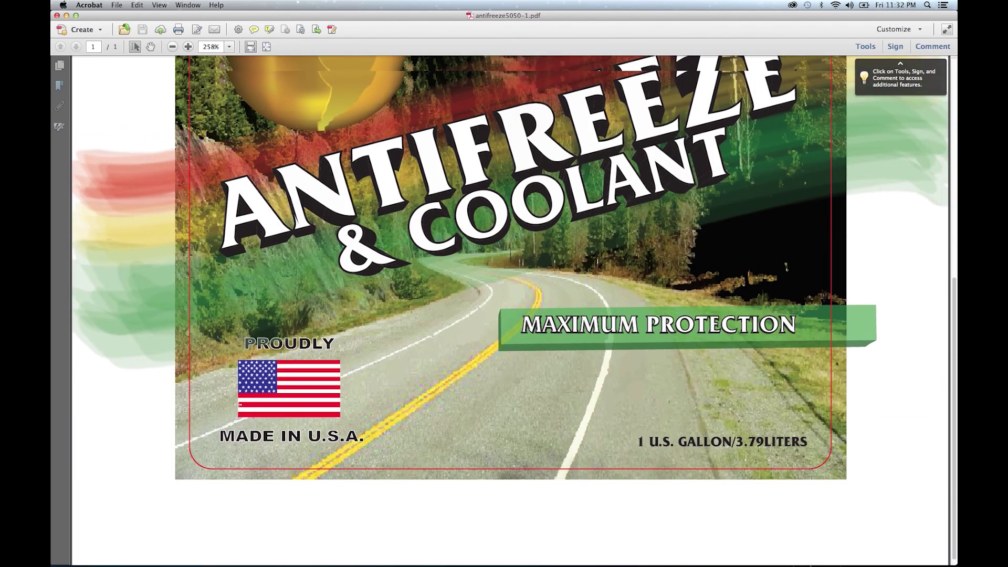
{"action": "scroll", "coordinate": [238, 403], "scroll_direction": "up", "scroll_amount": 5}
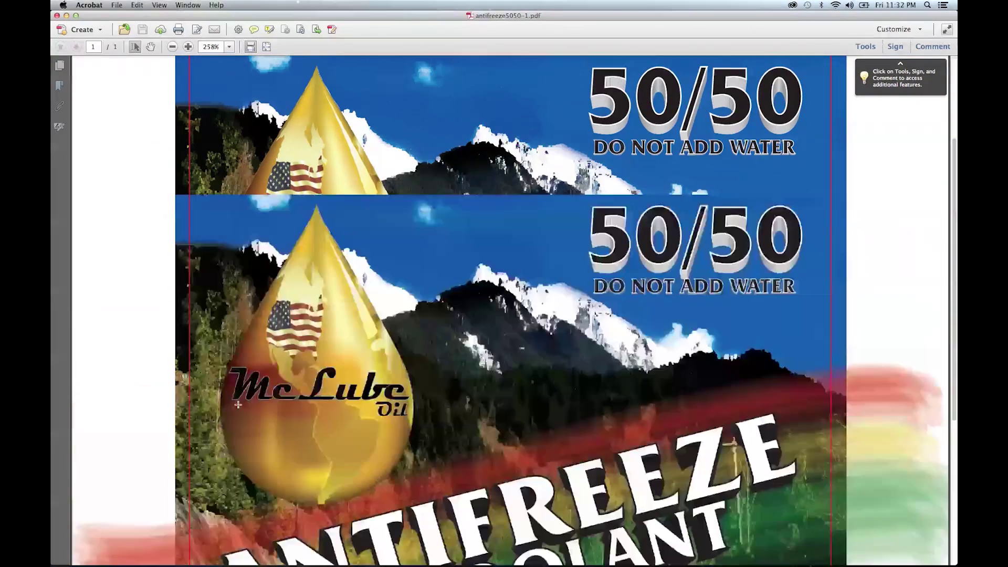
{"action": "left_click", "coordinate": [76, 15]}
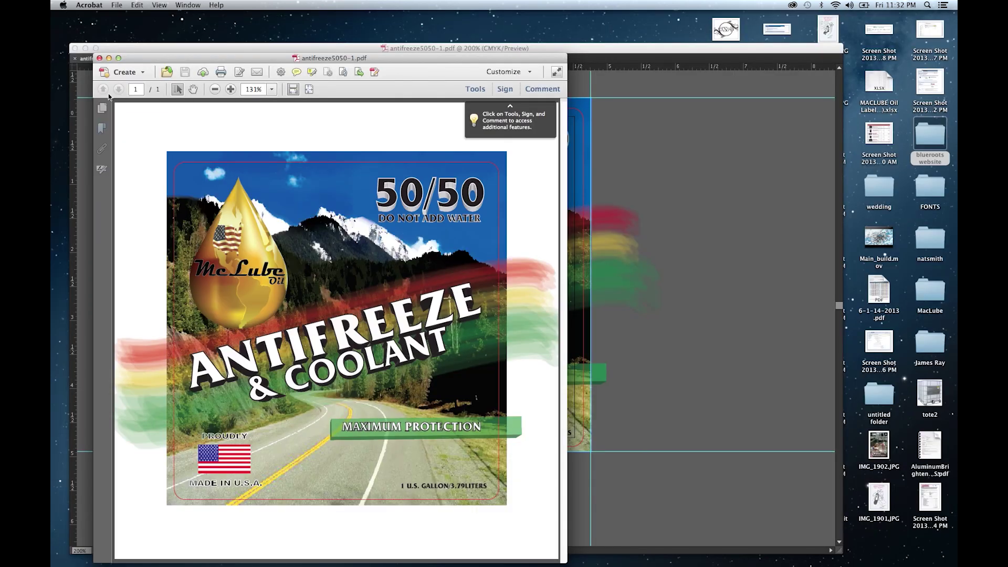
{"action": "left_click", "coordinate": [764, 301]}
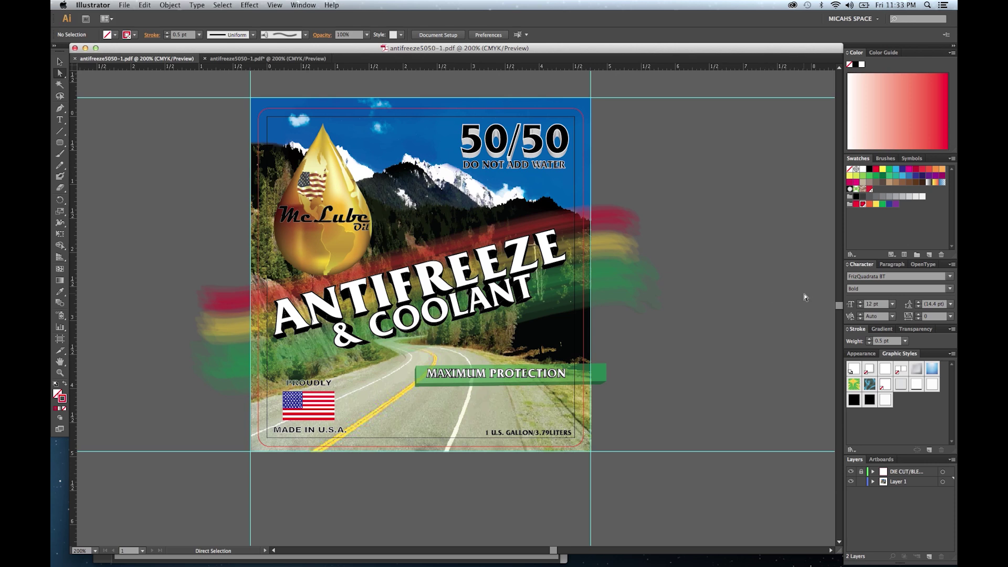
{"action": "mouse_move", "coordinate": [860, 564]}
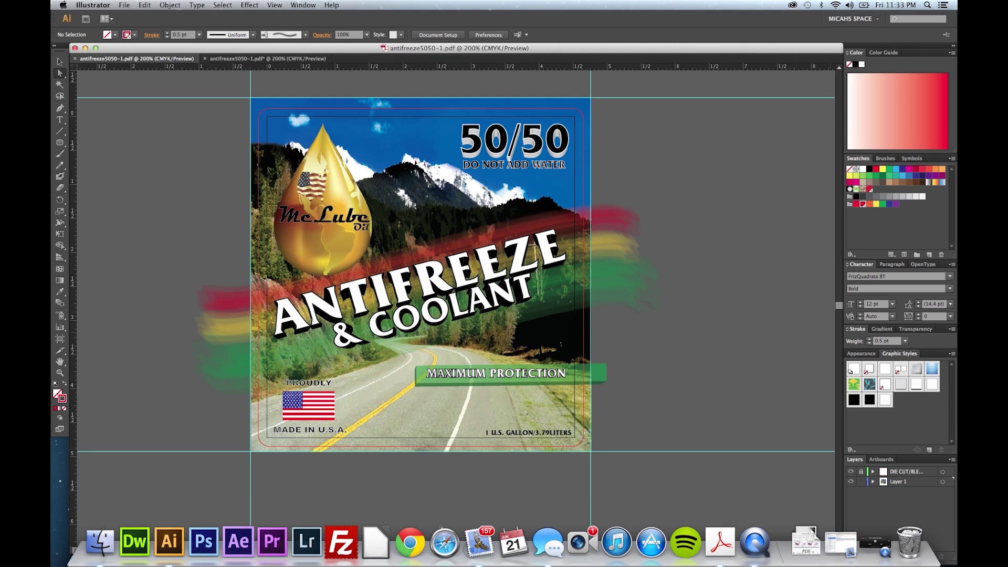